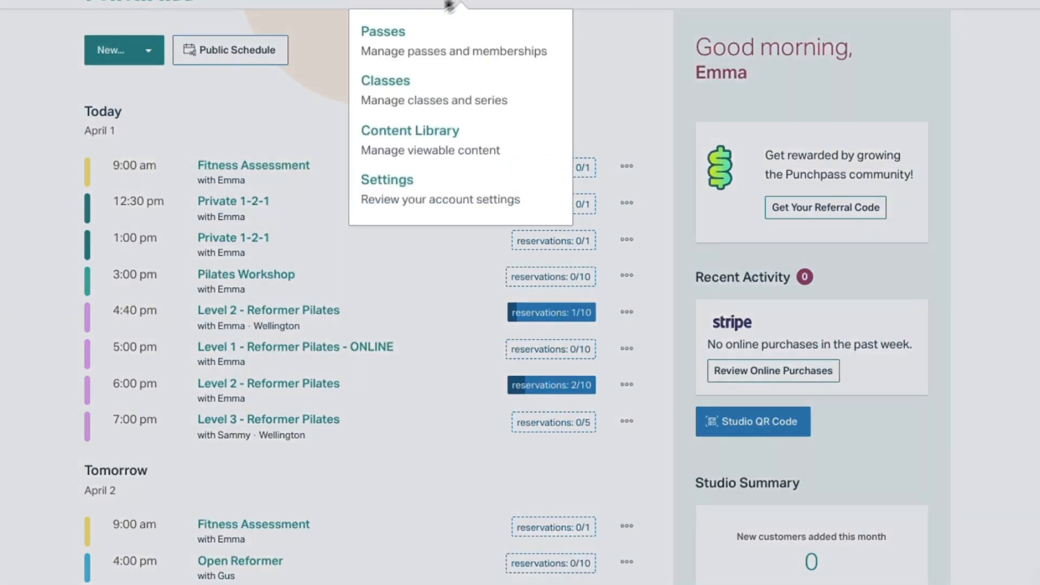
# Start a new pass under Passes & Memberships and name it "Sliding Scale Pass".
pyautogui.click(391, 33)
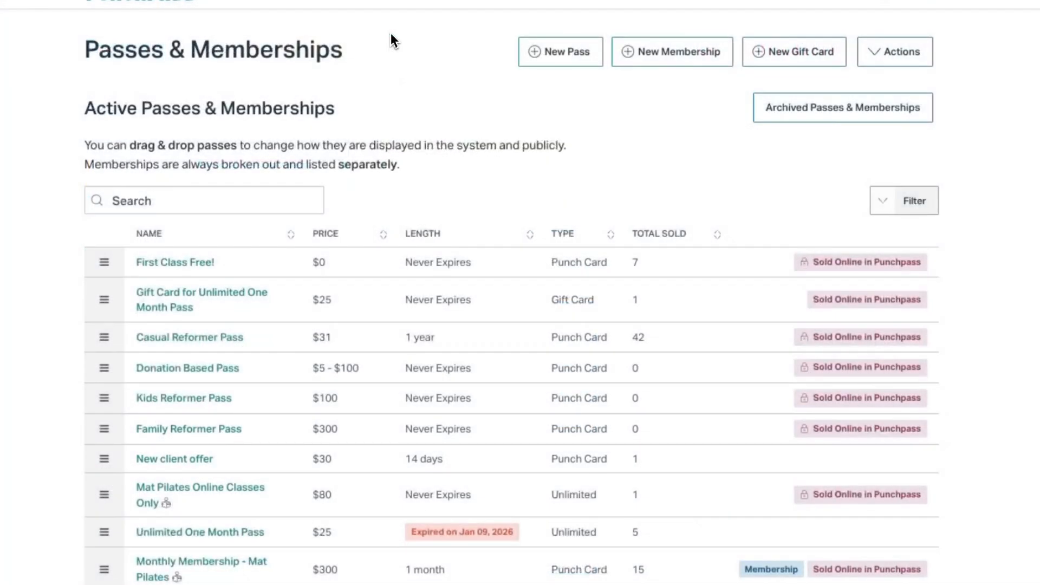
pyautogui.click(566, 55)
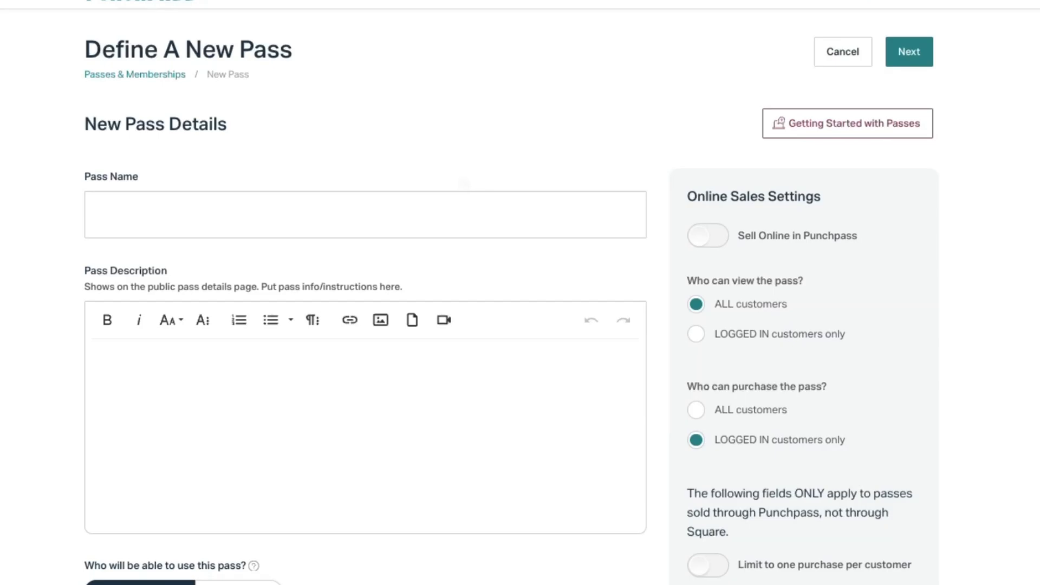
pyautogui.scroll(-2, 461, 182)
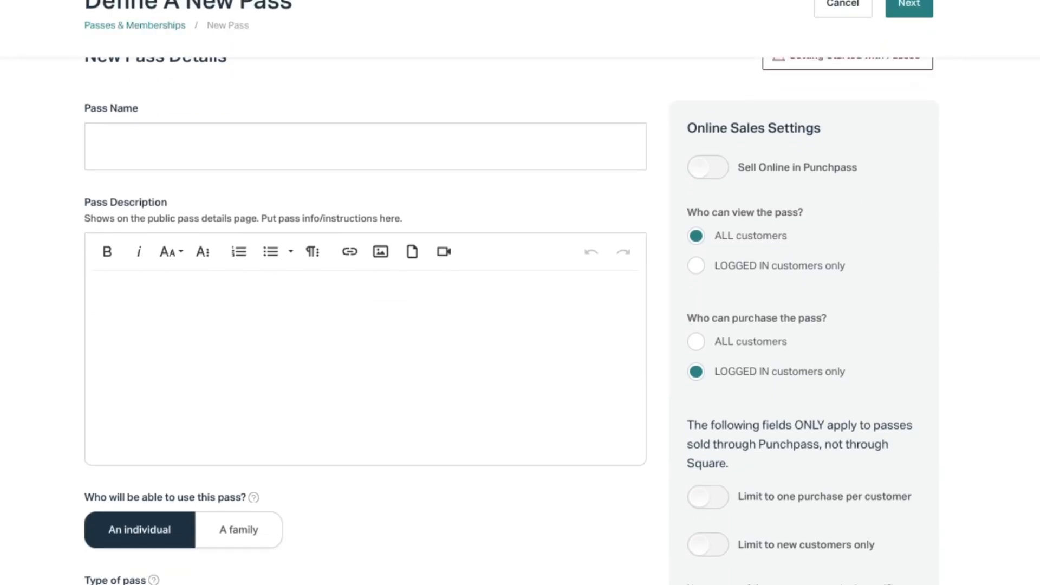
pyautogui.click(241, 127)
pyautogui.write('Slidin')
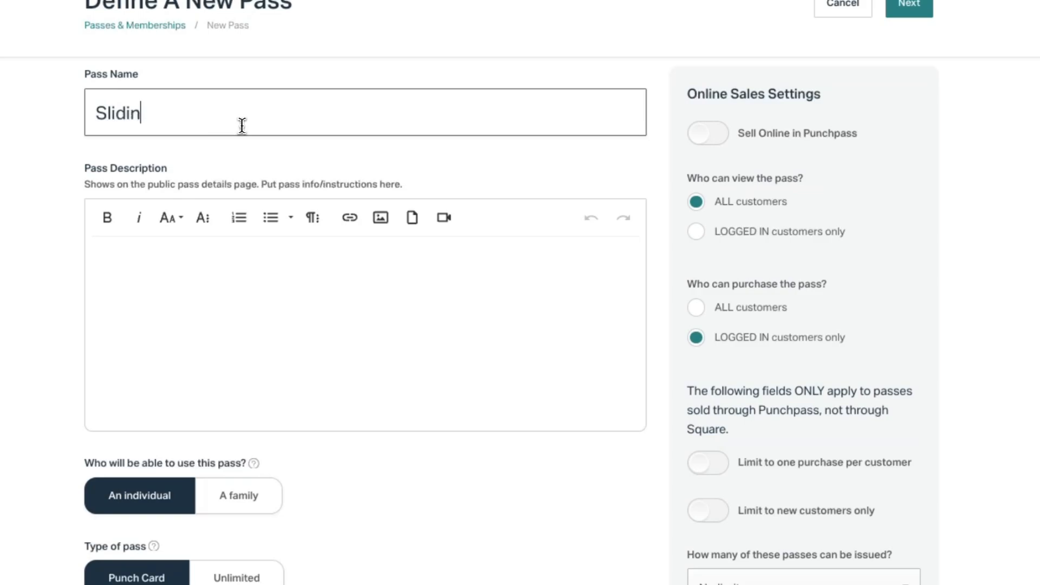
pyautogui.write('g Sclale Pass')
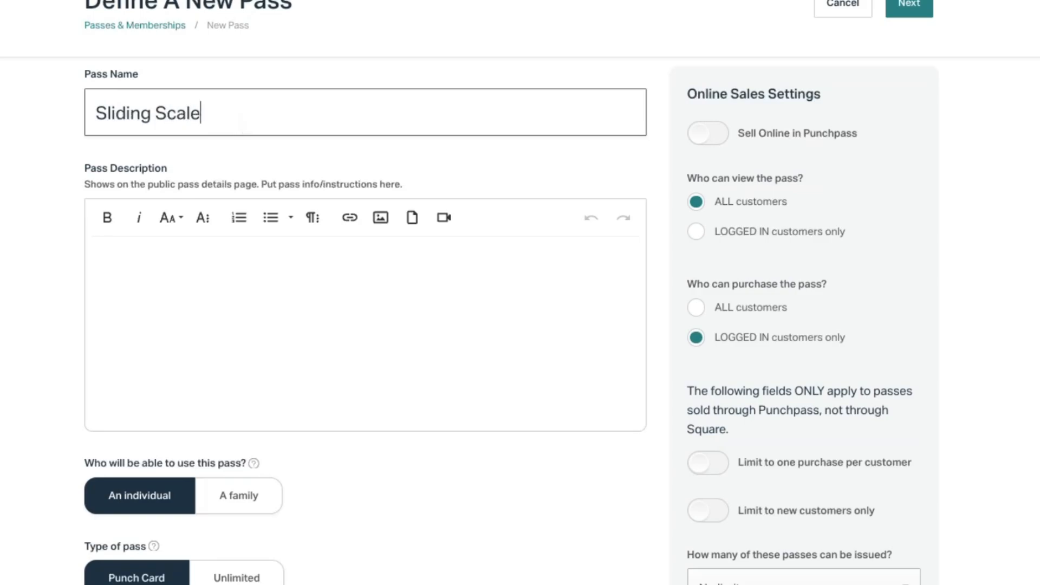
pyautogui.click(347, 245)
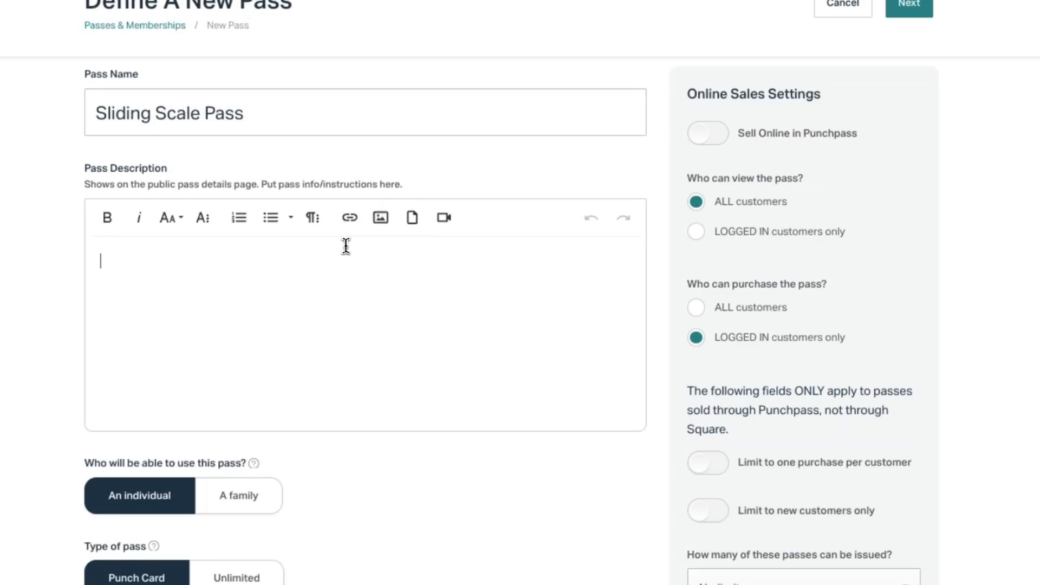
# Enable selling the pass online in Punchpass and give the punch card 5 credits/visits.
pyautogui.click(696, 139)
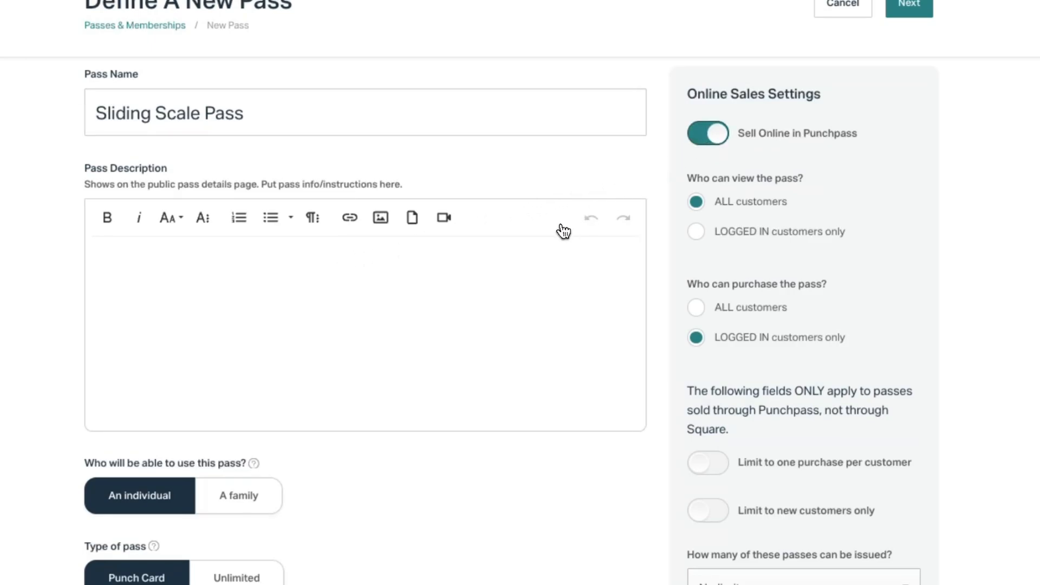
pyautogui.scroll(-1, 560, 230)
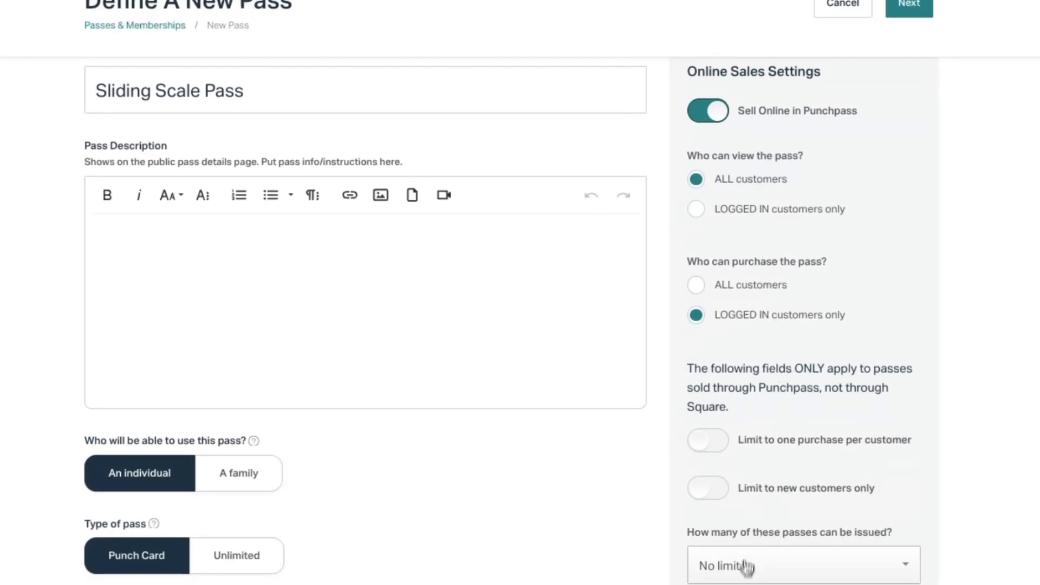
pyautogui.scroll(-3, 298, 282)
pyautogui.scroll(-7, 298, 281)
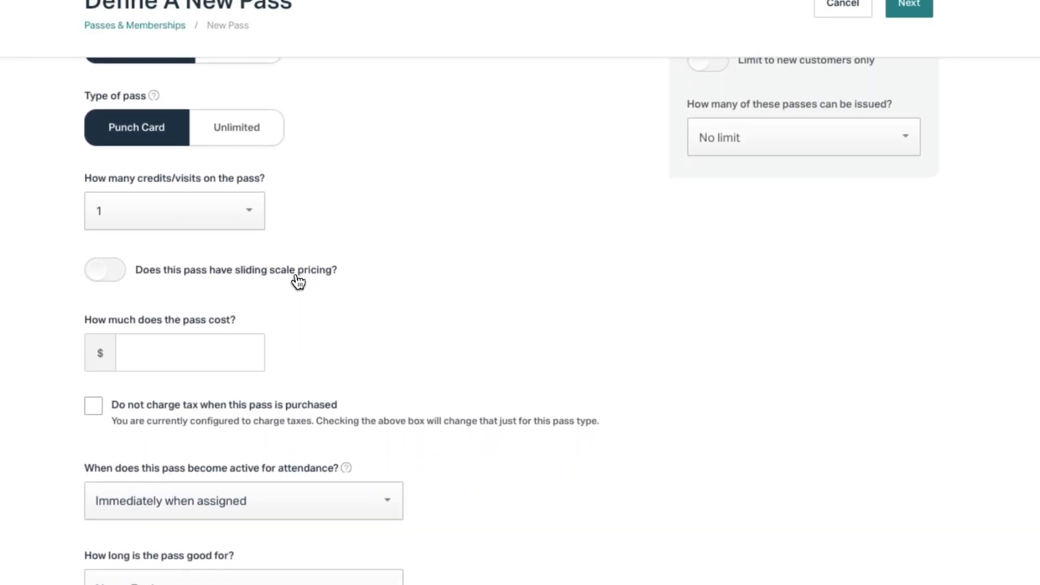
pyautogui.click(190, 135)
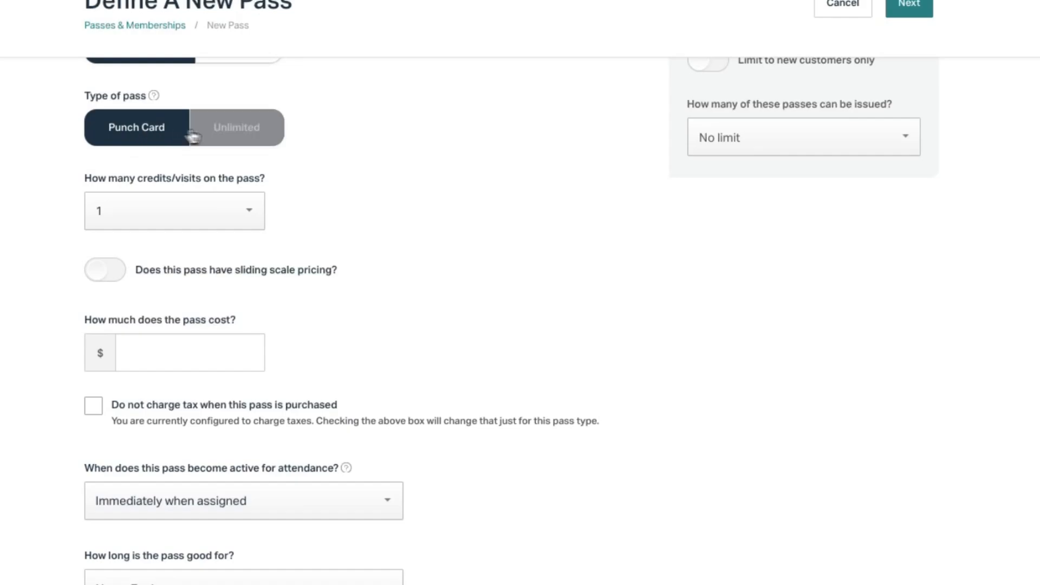
pyautogui.click(159, 211)
pyautogui.scroll(-2, 168, 282)
pyautogui.click(162, 336)
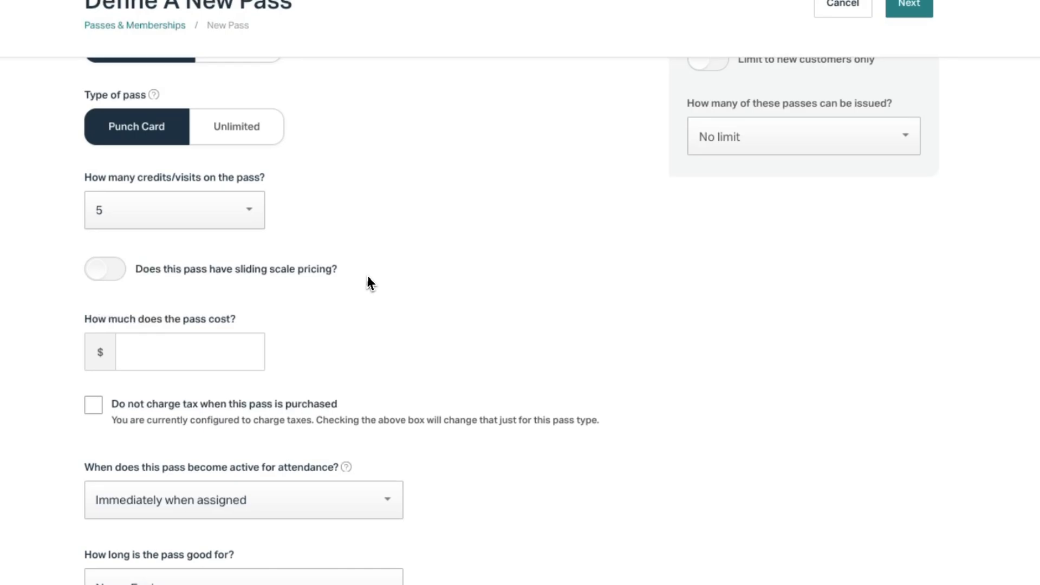
# Enable sliding scale pricing with a minimum price of $5 and a maximum price of $100.
pyautogui.scroll(-2, 367, 281)
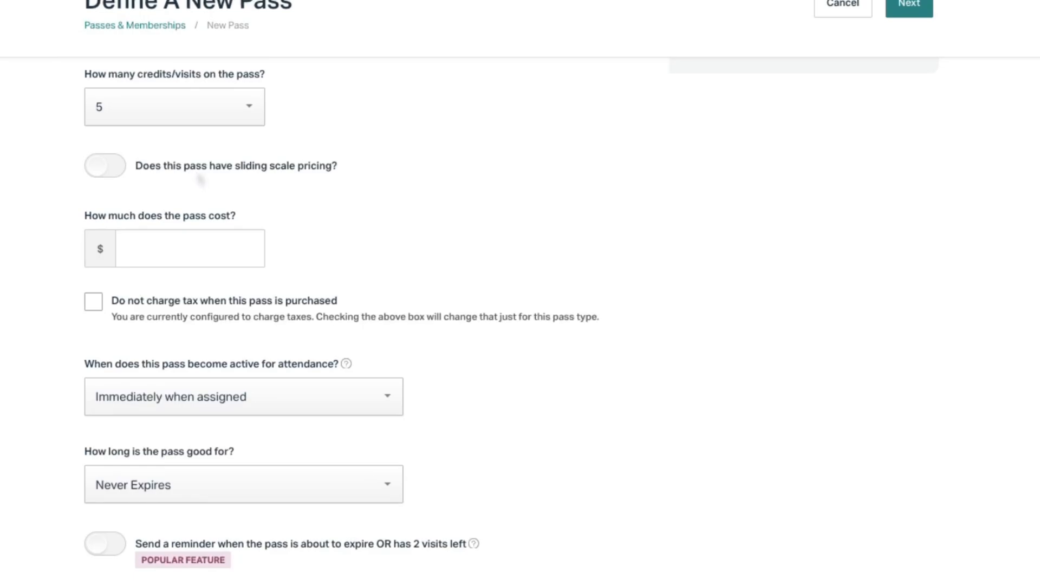
pyautogui.click(105, 166)
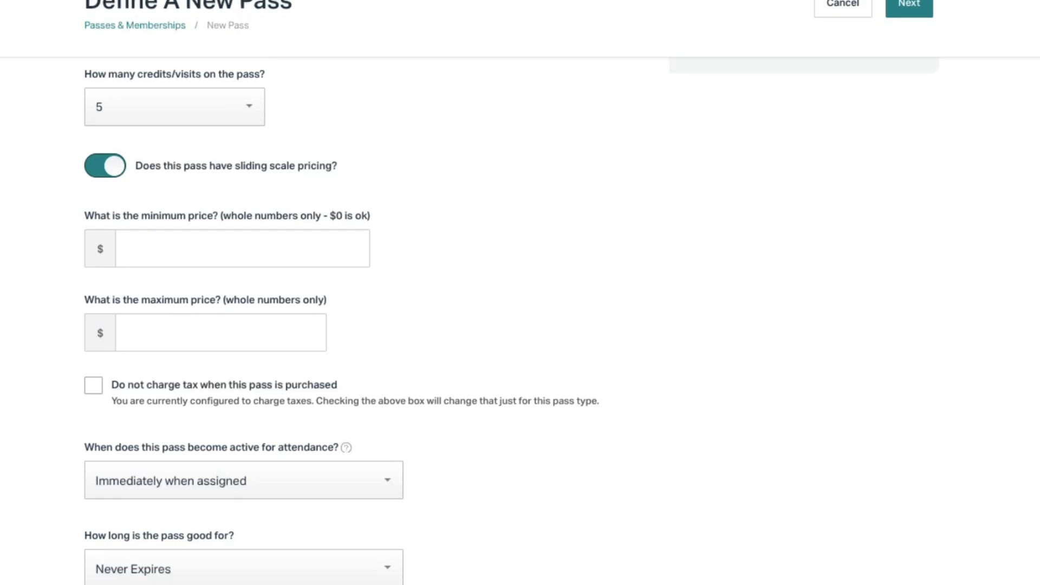
pyautogui.click(242, 249)
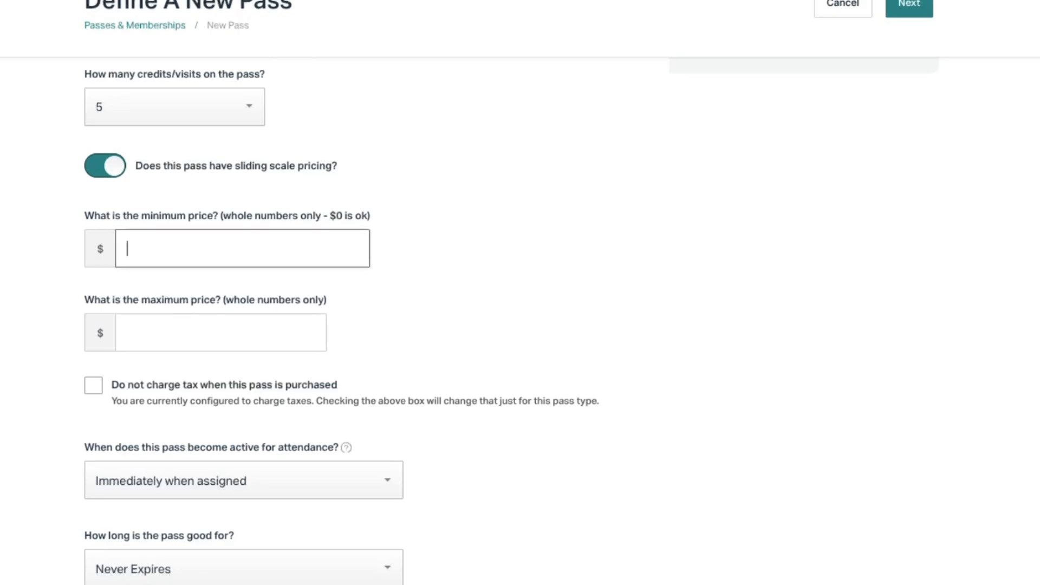
pyautogui.write('5')
pyautogui.click(148, 332)
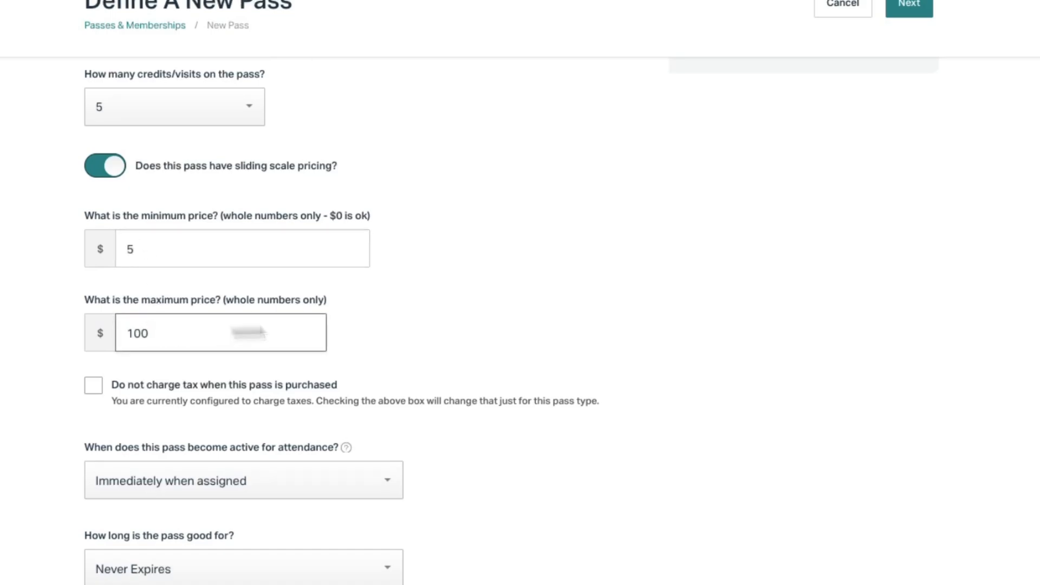
pyautogui.click(693, 313)
# Proceed to the pass's class eligibility and save it with all classes selected as eligible.
pyautogui.scroll(-2, 695, 312)
pyautogui.scroll(-1, 695, 312)
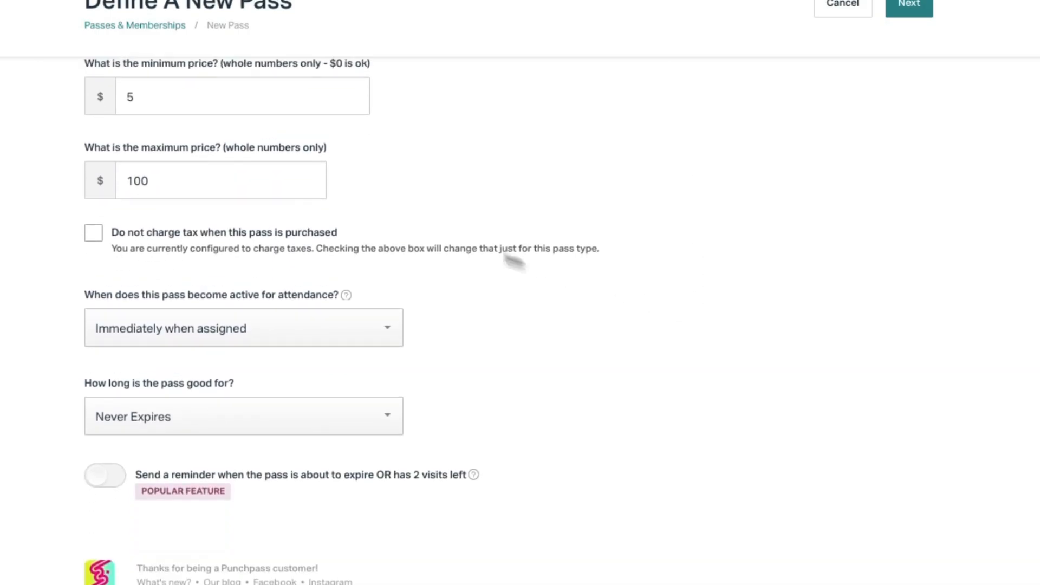
pyautogui.scroll(1, 206, 418)
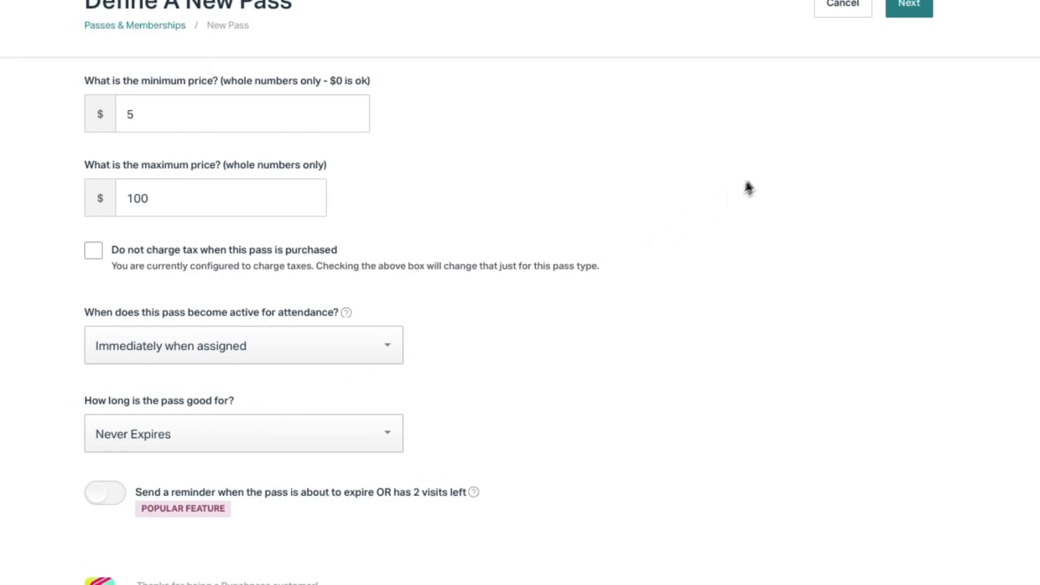
pyautogui.click(902, 12)
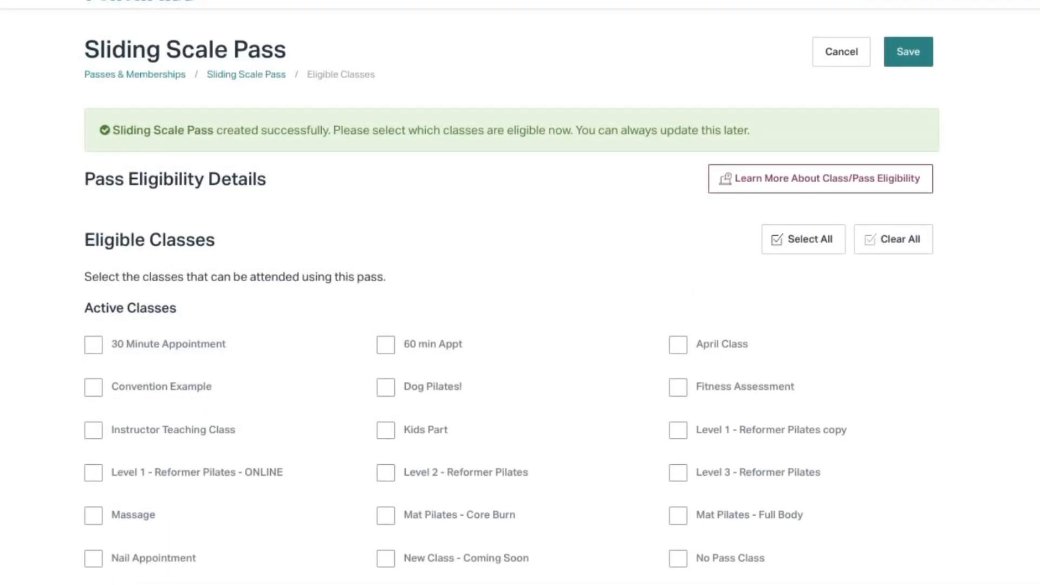
pyautogui.click(775, 251)
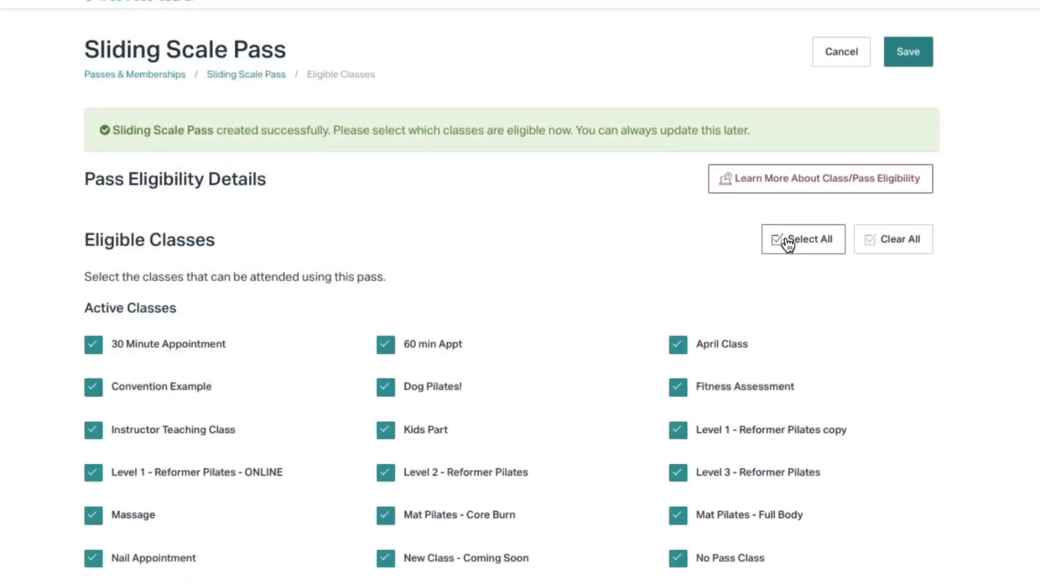
pyautogui.click(923, 65)
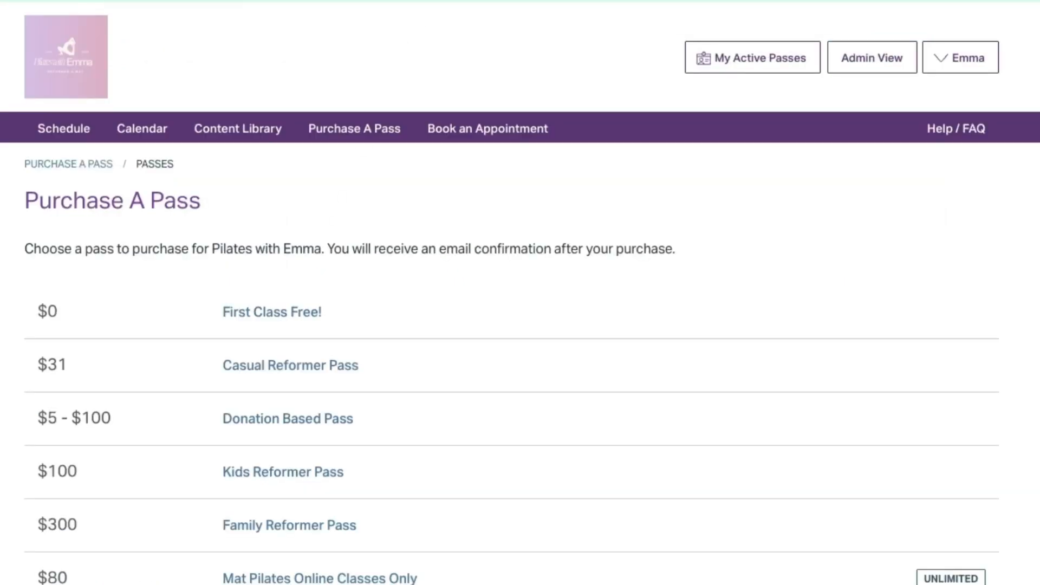
# Open the Sliding Scale Pass from the public Purchase A Pass list.
pyautogui.scroll(-20, 512, 295)
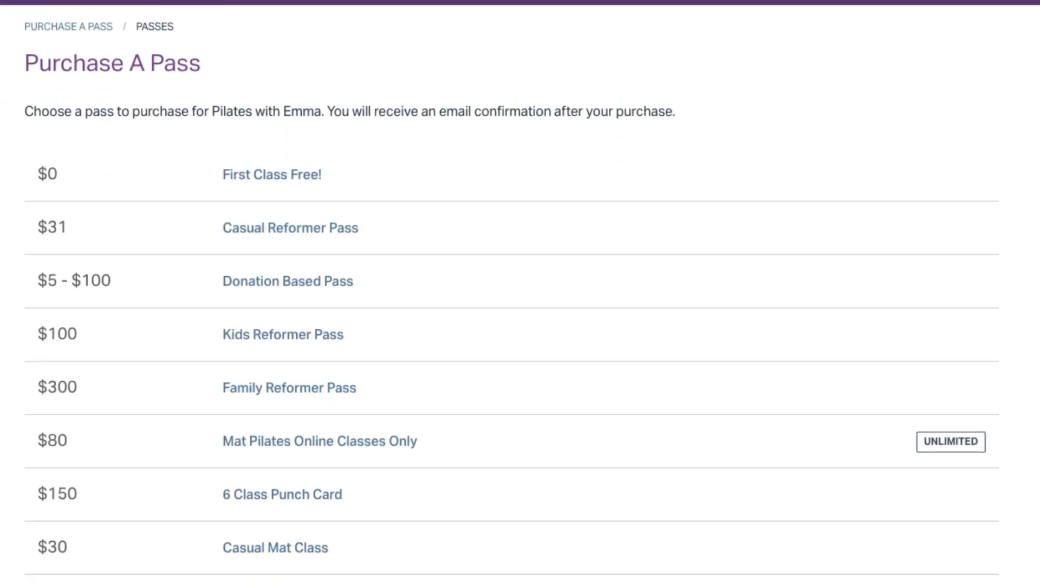
pyautogui.scroll(-5, 511, 295)
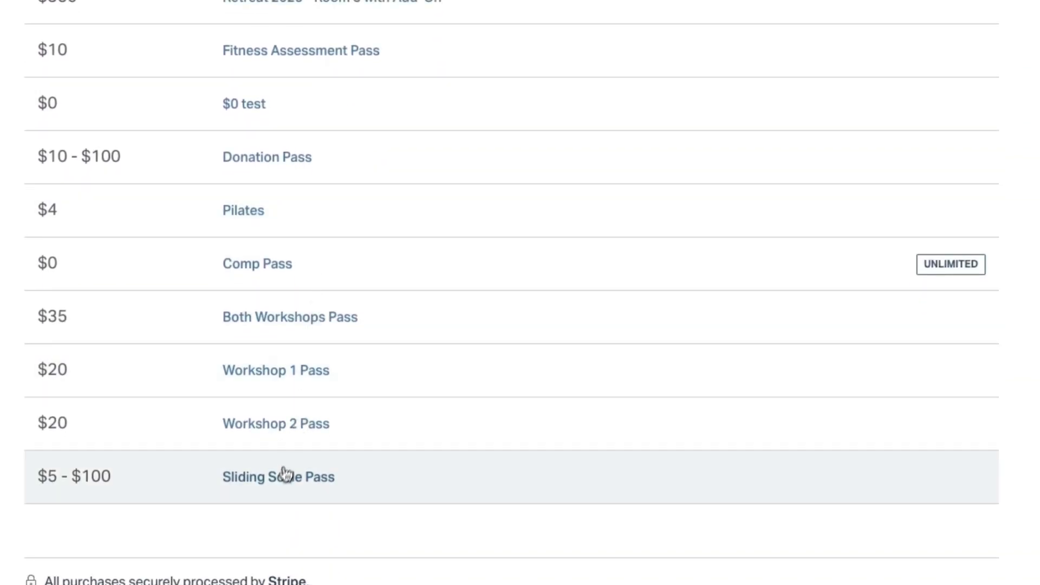
pyautogui.click(278, 479)
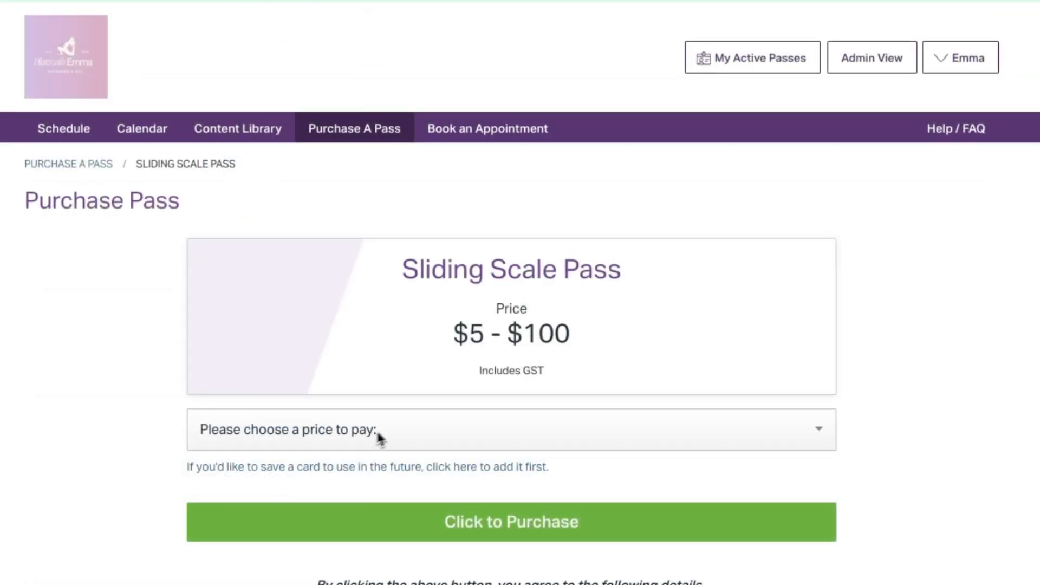
# Browse the available prices for the Sliding Scale Pass purchase and choose $5 as the price to pay.
pyautogui.scroll(-1, 394, 430)
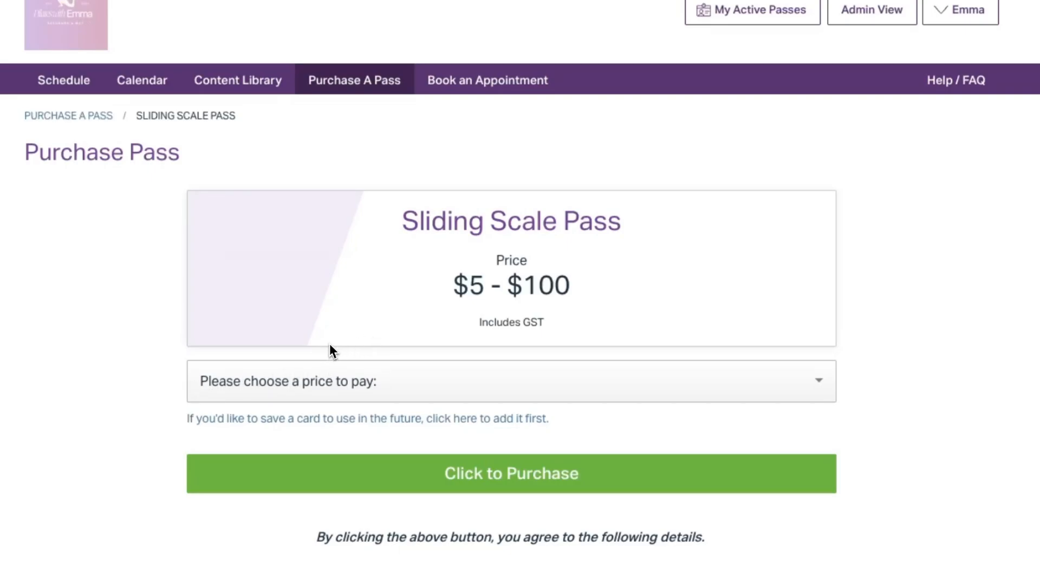
pyautogui.click(390, 381)
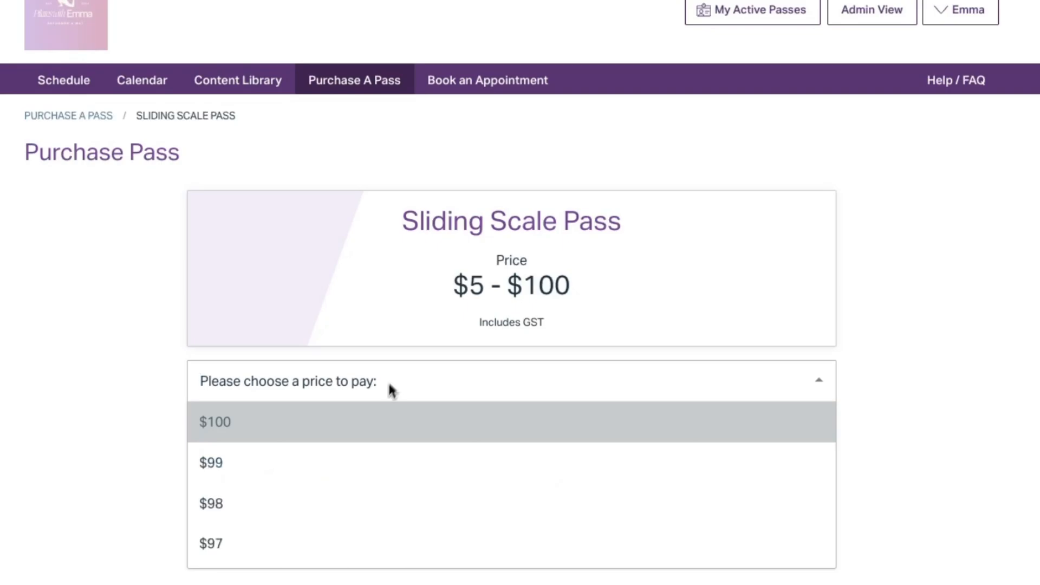
pyautogui.scroll(-7, 336, 473)
pyautogui.scroll(-12, 337, 469)
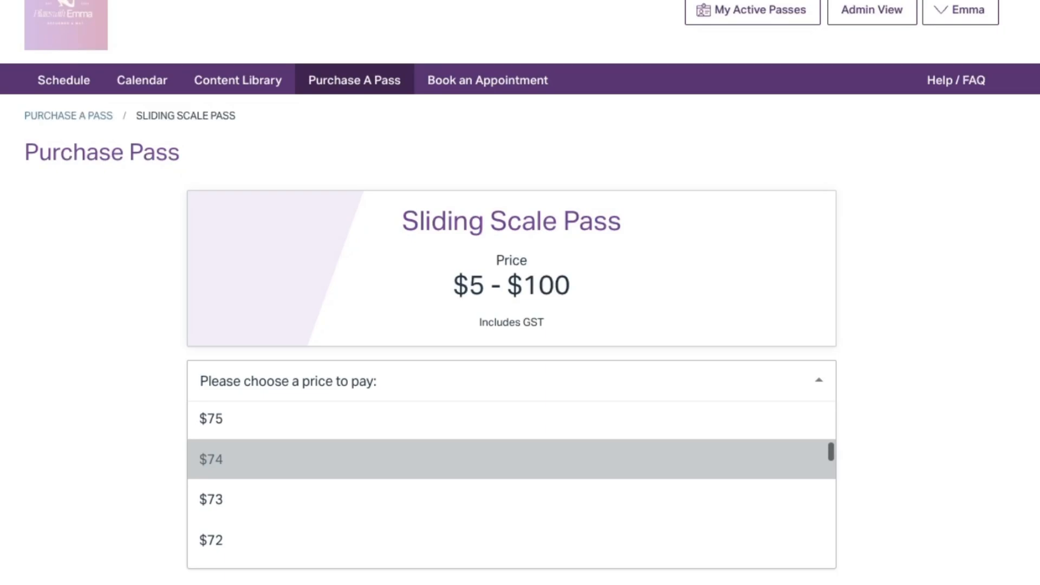
pyautogui.write('5')
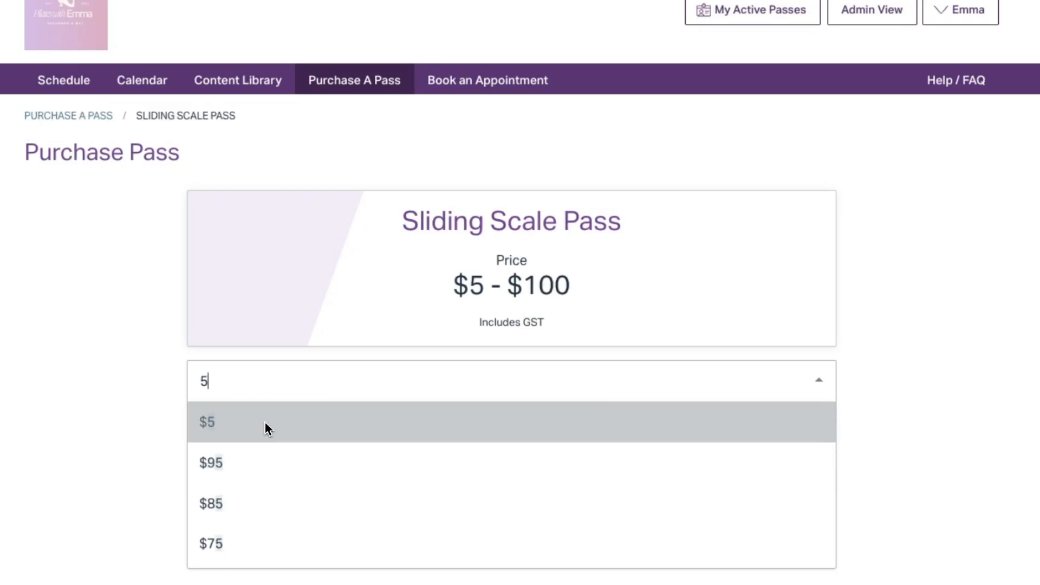
pyautogui.click(264, 422)
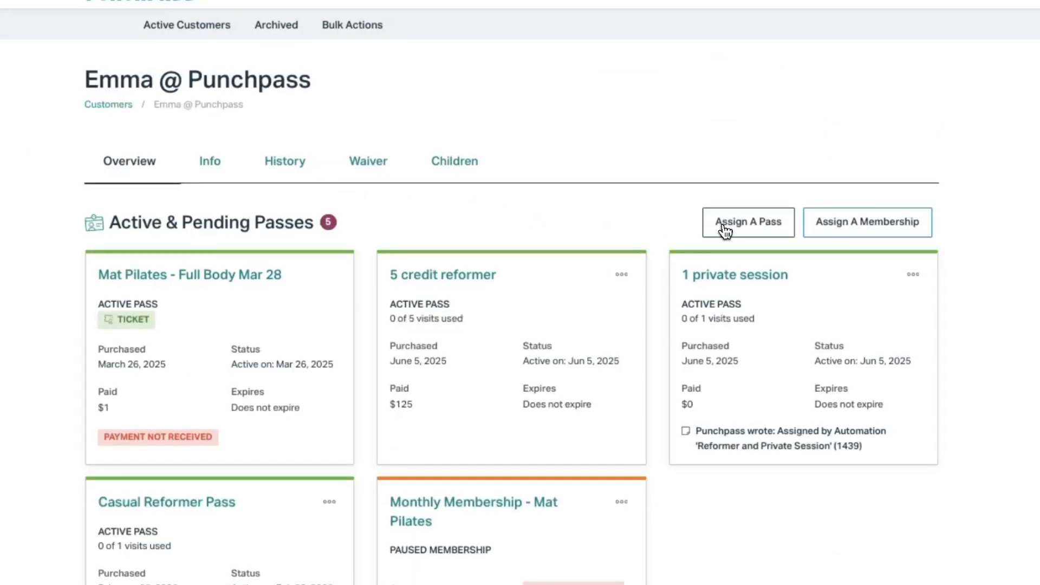
# Start assigning a pass from the customer's profile and select the Sliding Scale Pass.
pyautogui.click(726, 230)
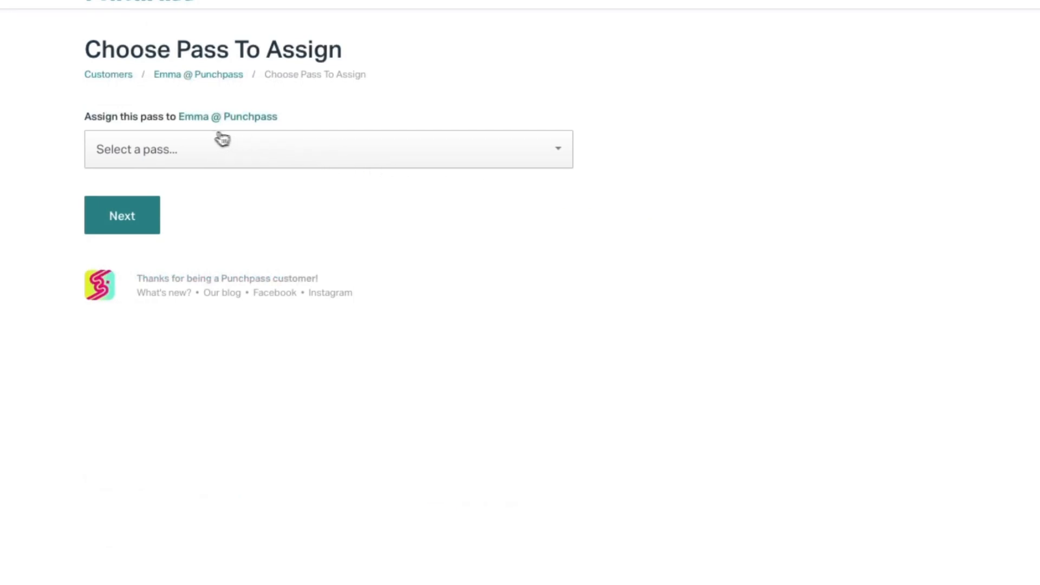
pyautogui.click(198, 152)
pyautogui.scroll(-1, 212, 249)
pyautogui.write('slidin')
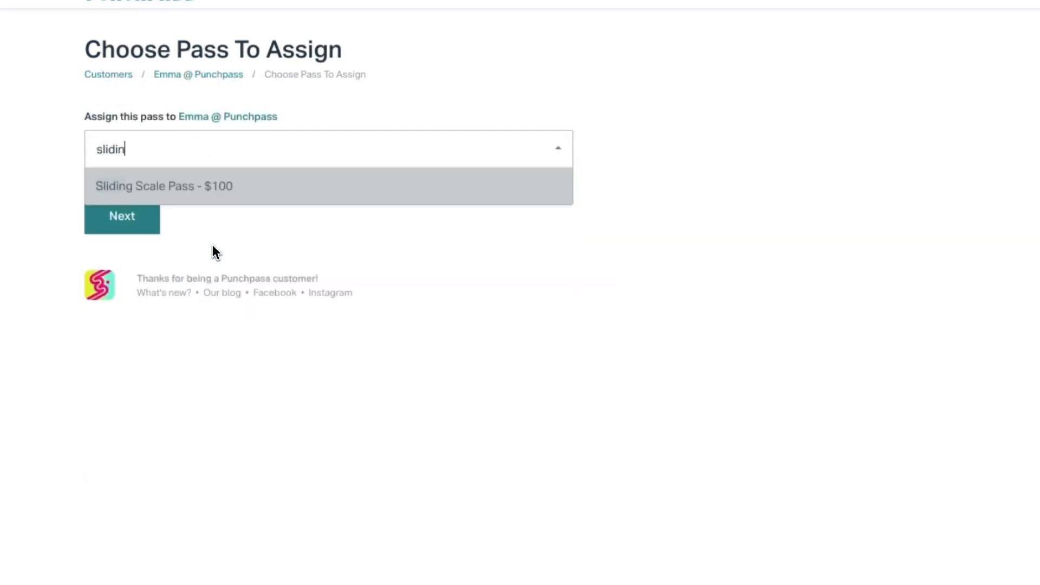
pyautogui.click(216, 190)
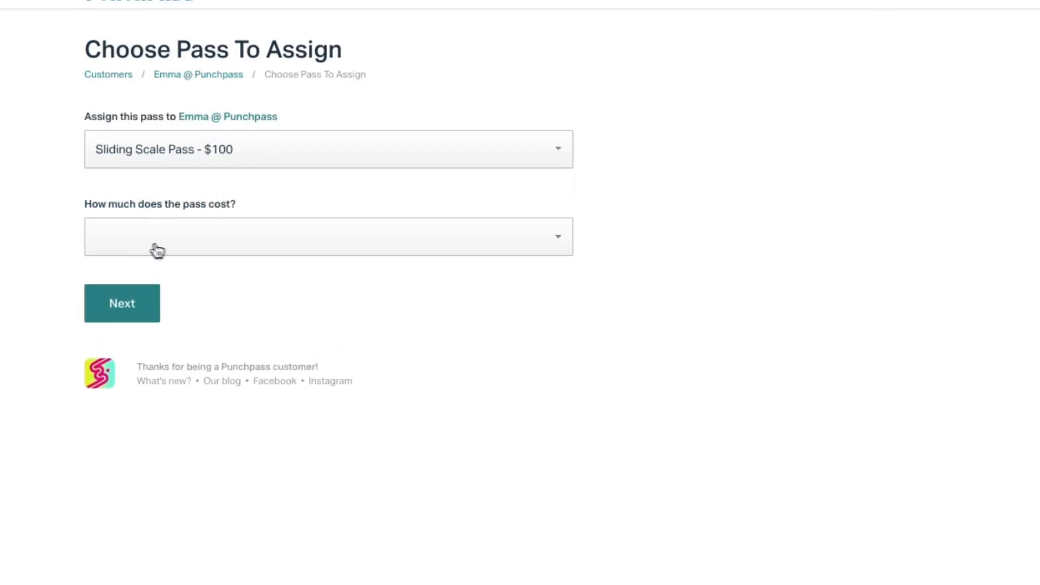
# Set the assigned pass's cost to NZ$10.00 and reopen its list of price choices.
pyautogui.click(209, 246)
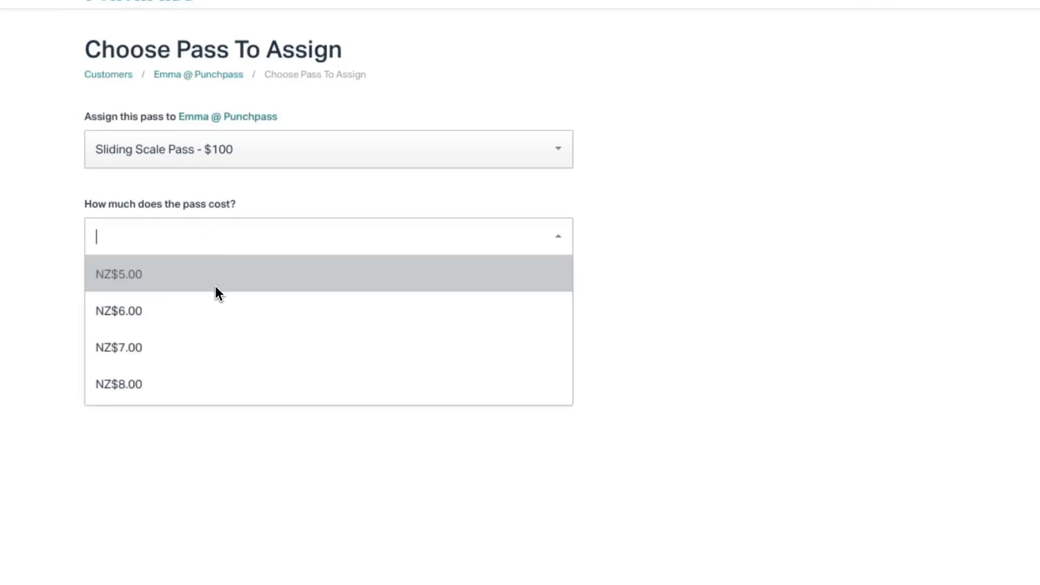
pyautogui.scroll(-2, 216, 286)
pyautogui.scroll(-3, 221, 296)
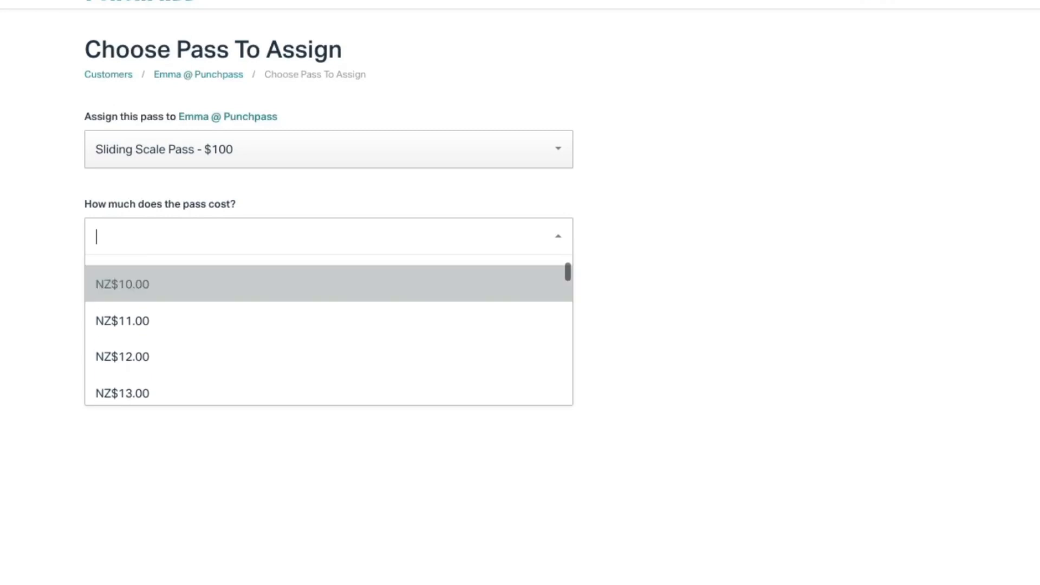
pyautogui.click(216, 287)
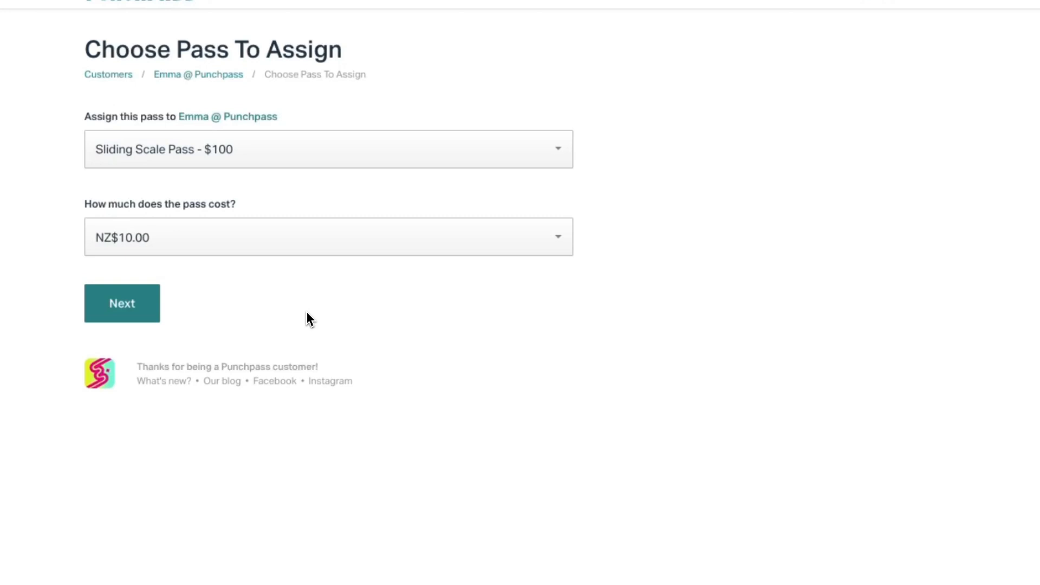
pyautogui.click(211, 249)
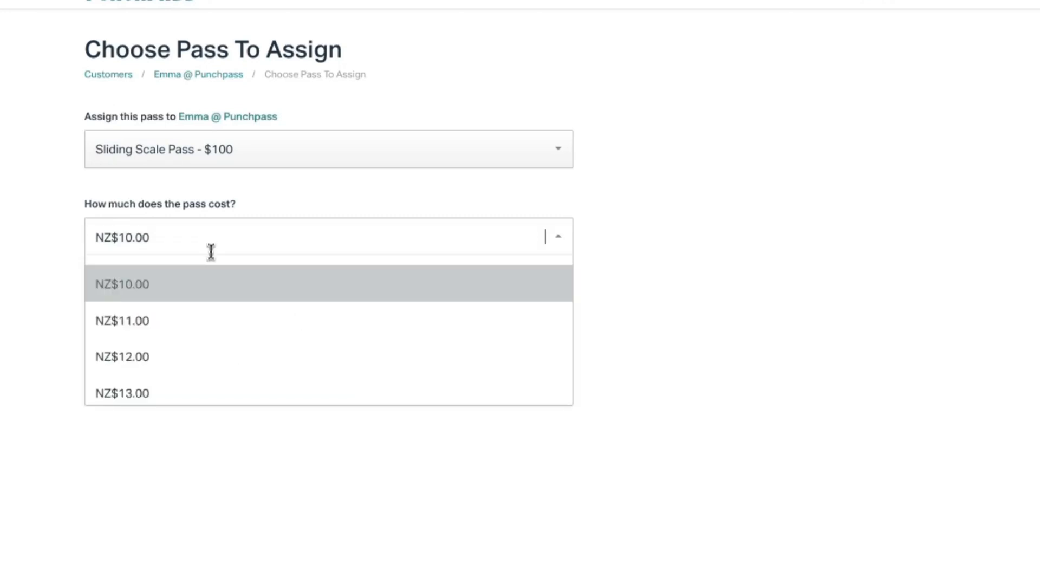
# Confirm NZ$10.00 as the cost of the Sliding Scale Pass and continue to the payment details.
pyautogui.scroll(1, 202, 317)
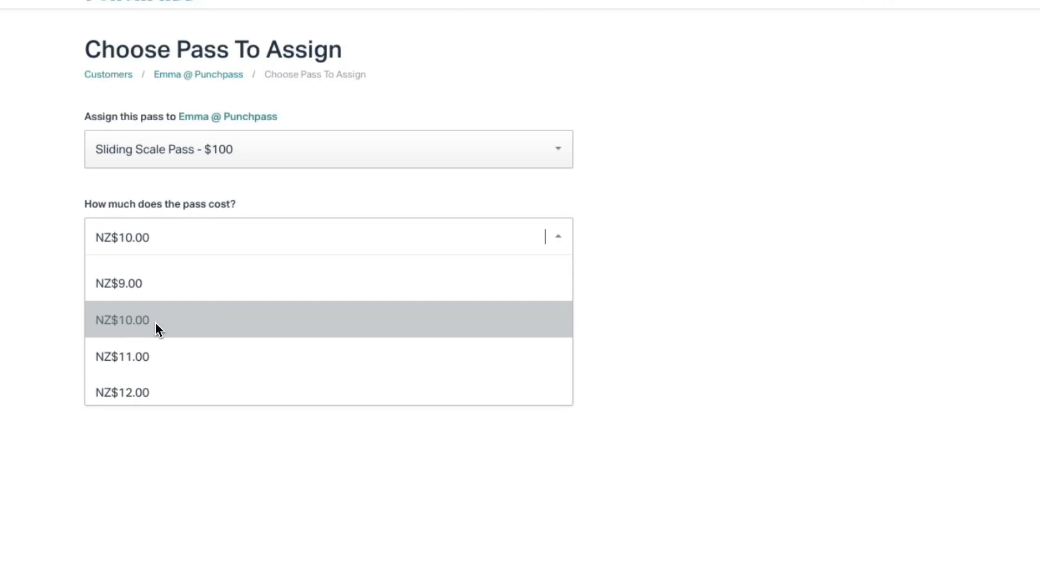
pyautogui.click(100, 309)
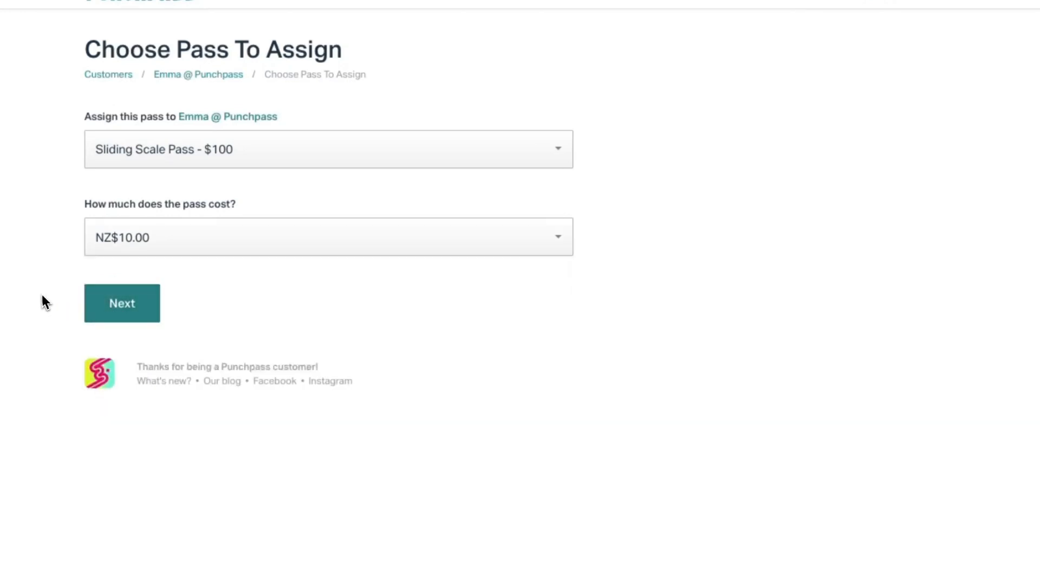
pyautogui.click(115, 303)
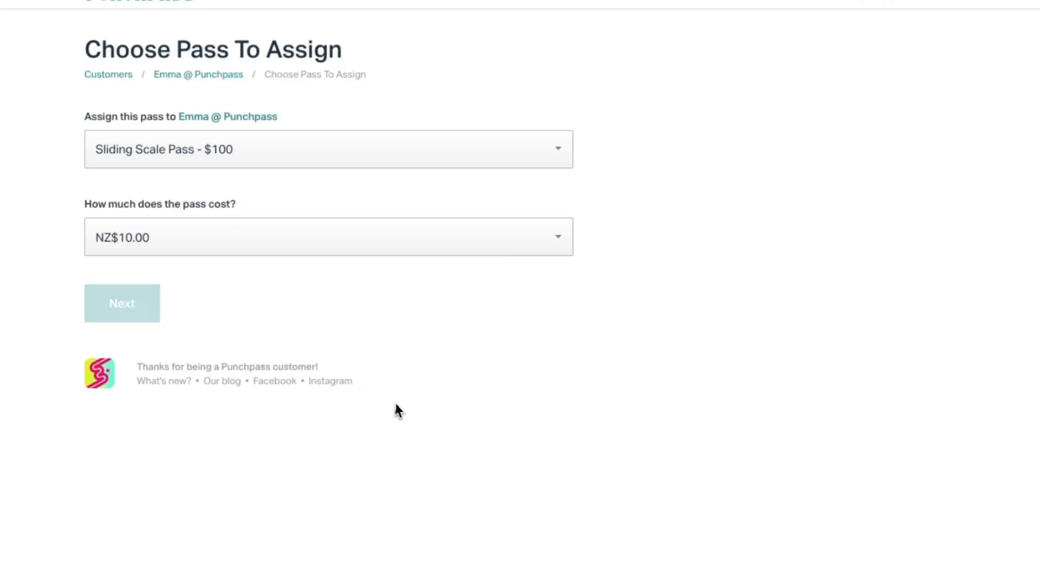
# Record the payment as collected in Cash, assign the pass, and open it for further editing.
pyautogui.scroll(-5, 399, 406)
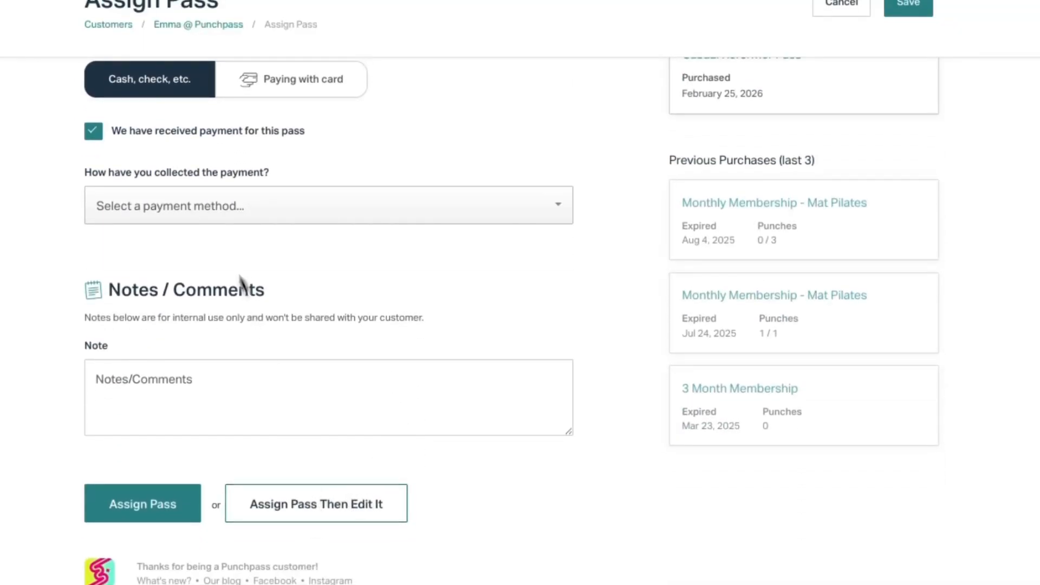
pyautogui.click(216, 218)
pyautogui.click(216, 248)
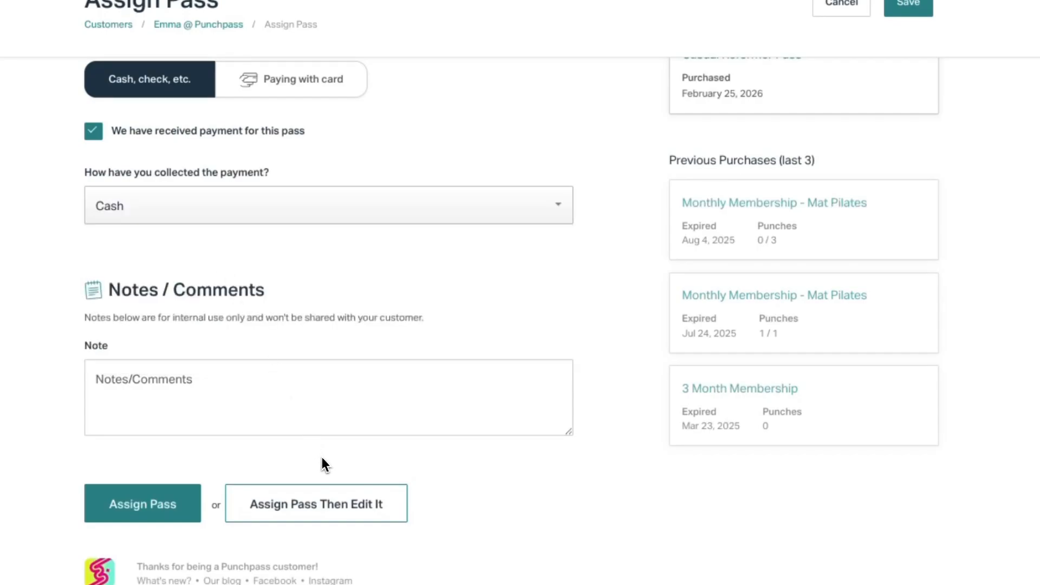
pyautogui.click(339, 515)
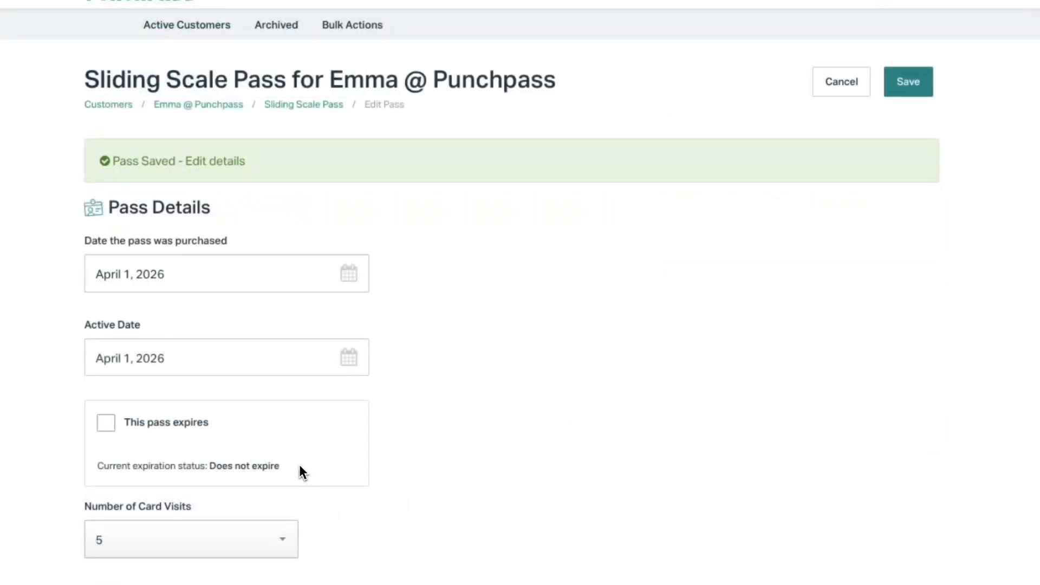
# Set the price paid by the customer to 10.50, save the pass, and check its cost in the payment details.
pyautogui.scroll(-5, 298, 465)
pyautogui.scroll(-1, 298, 462)
pyautogui.doubleClick(148, 404)
pyautogui.write('10.50')
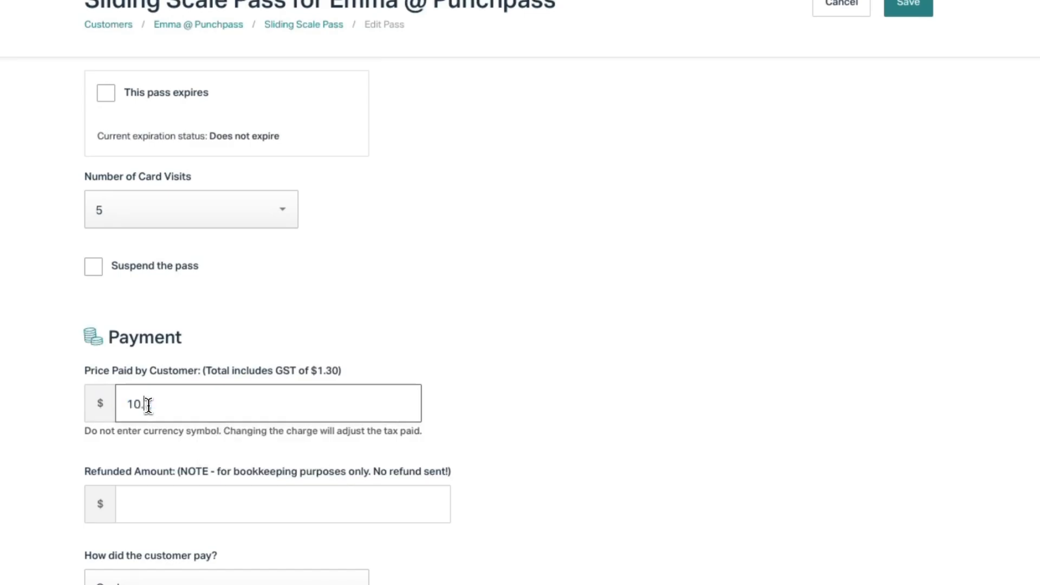
pyautogui.click(506, 400)
pyautogui.scroll(-3, 507, 400)
pyautogui.click(905, 8)
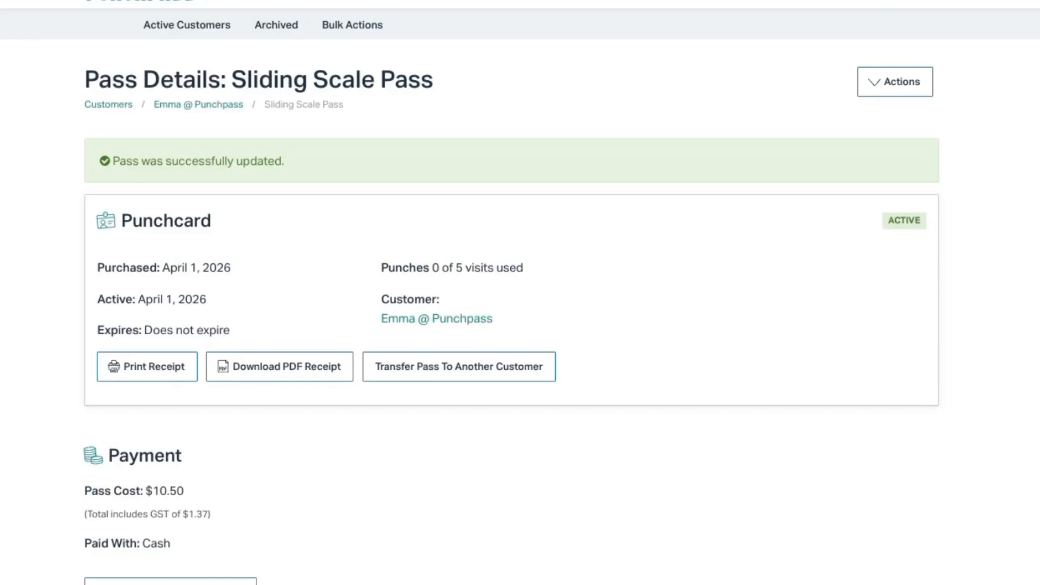
pyautogui.scroll(-2, 520, 420)
pyautogui.moveTo(185, 422); pyautogui.dragTo(147, 422)
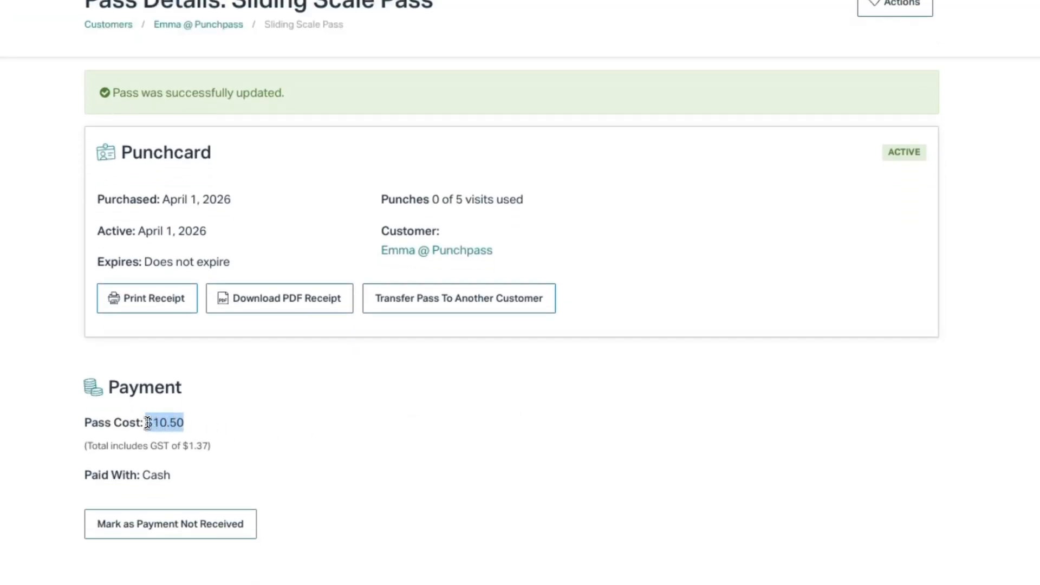
pyautogui.click(327, 457)
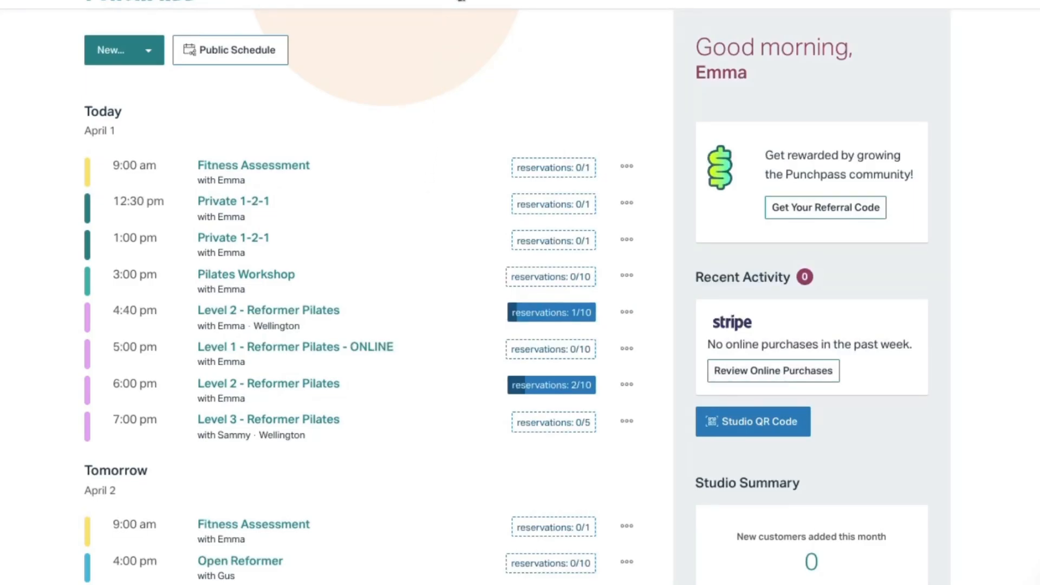
# Open the Fitness Assessment class from the active classes in Classes & Series.
pyautogui.click(459, 2)
pyautogui.click(395, 94)
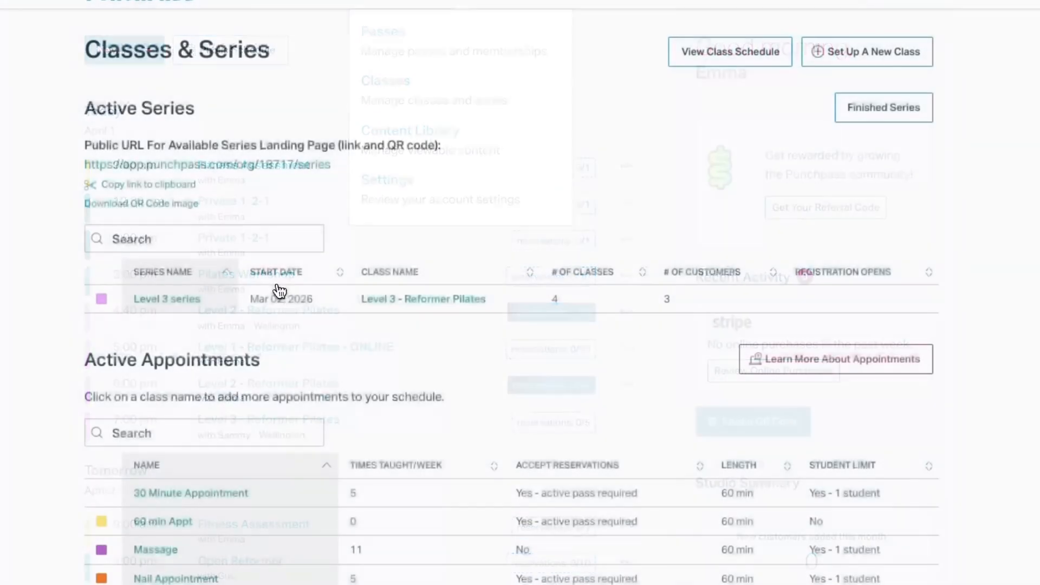
pyautogui.scroll(-9, 286, 297)
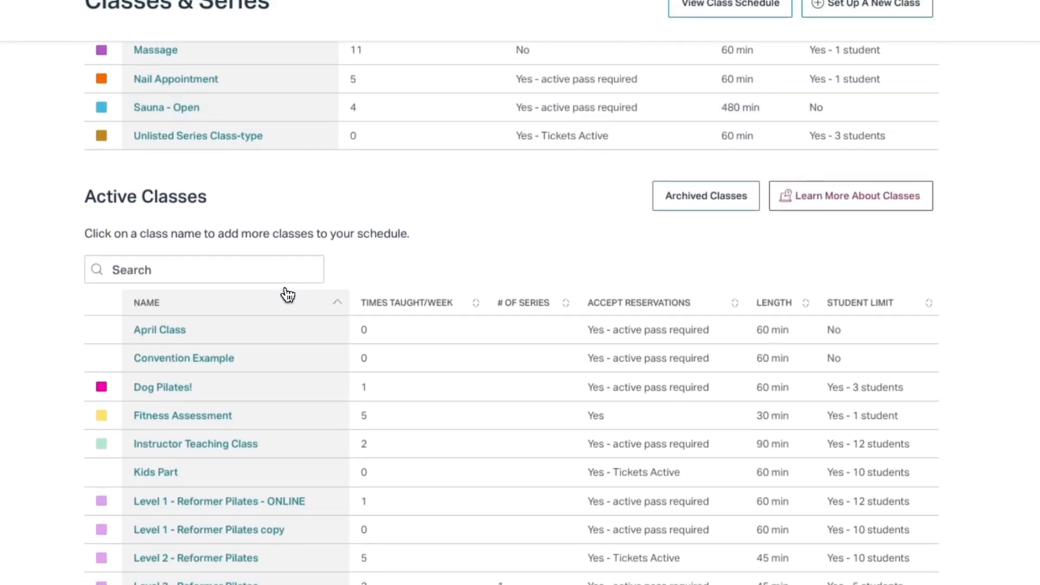
pyautogui.scroll(-1, 285, 297)
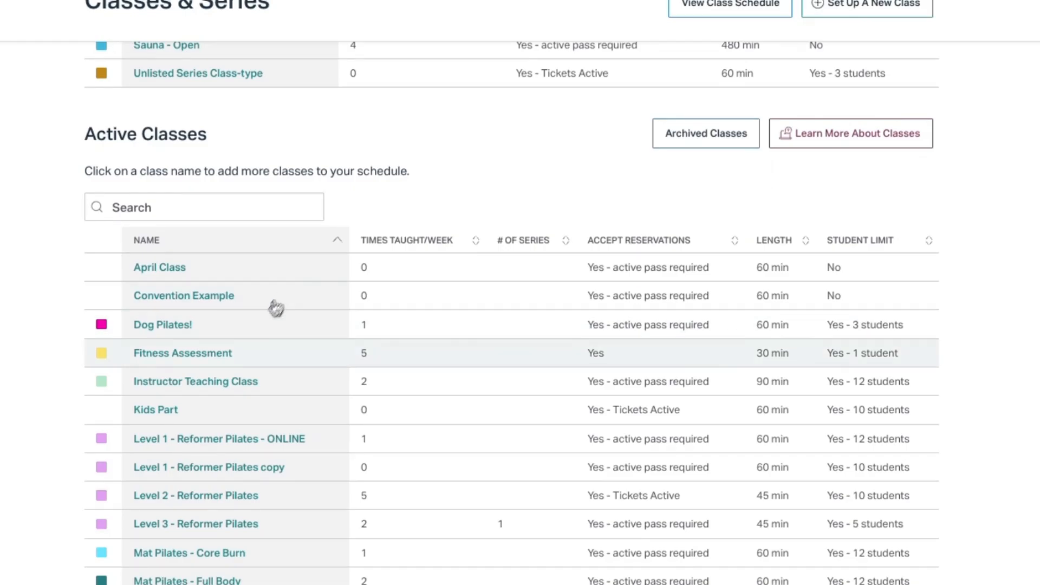
pyautogui.click(209, 362)
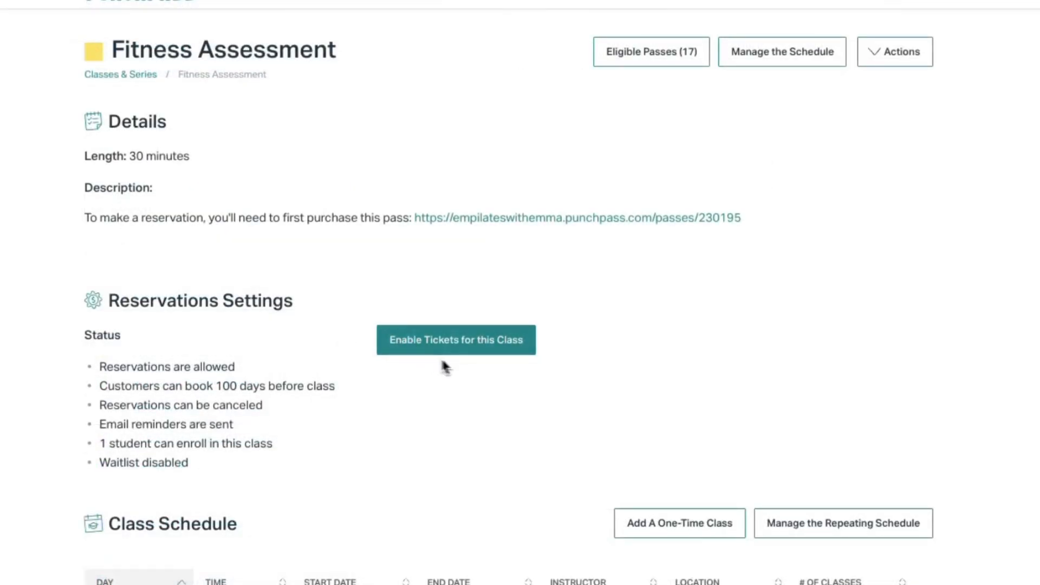
# Enable donation-based tickets for the Fitness Assessment class with prices from $5 to $50, and save.
pyautogui.click(495, 357)
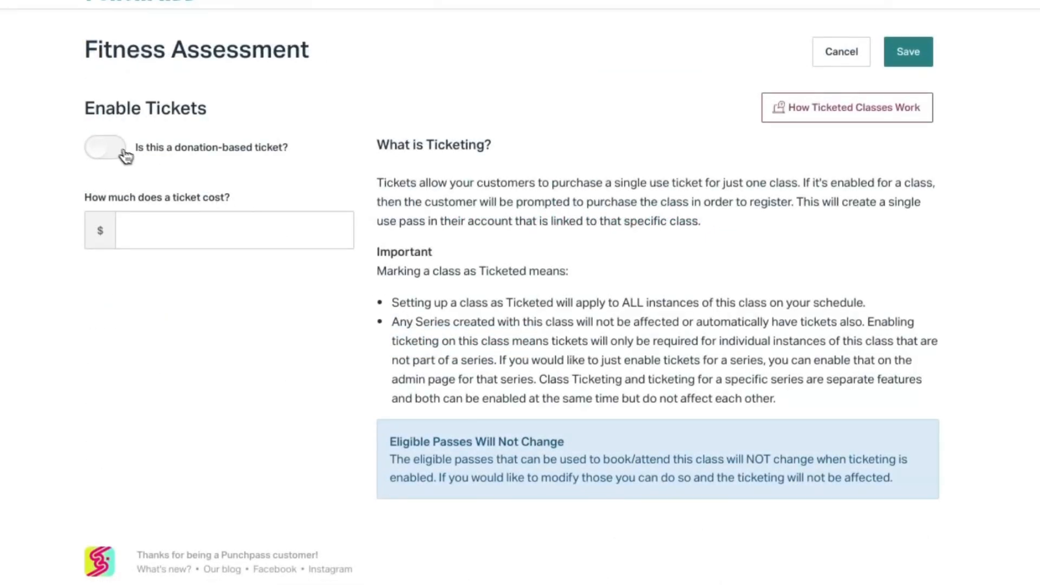
pyautogui.click(106, 159)
pyautogui.click(154, 246)
pyautogui.click(145, 326)
pyautogui.write('50')
pyautogui.click(896, 54)
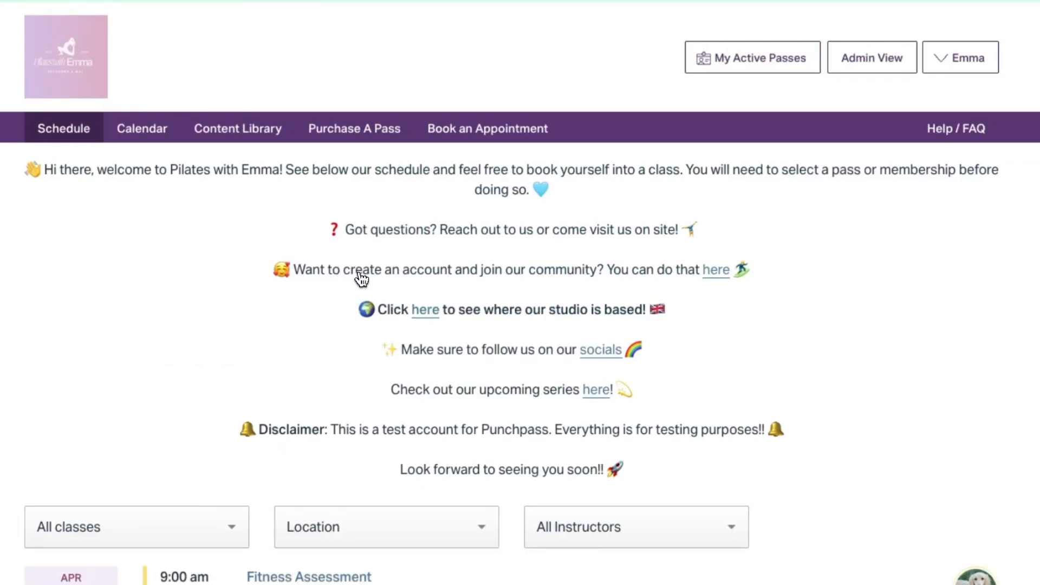
# Open the April 3 Fitness Assessment class at 9:00 am from the public schedule.
pyautogui.scroll(-18, 360, 278)
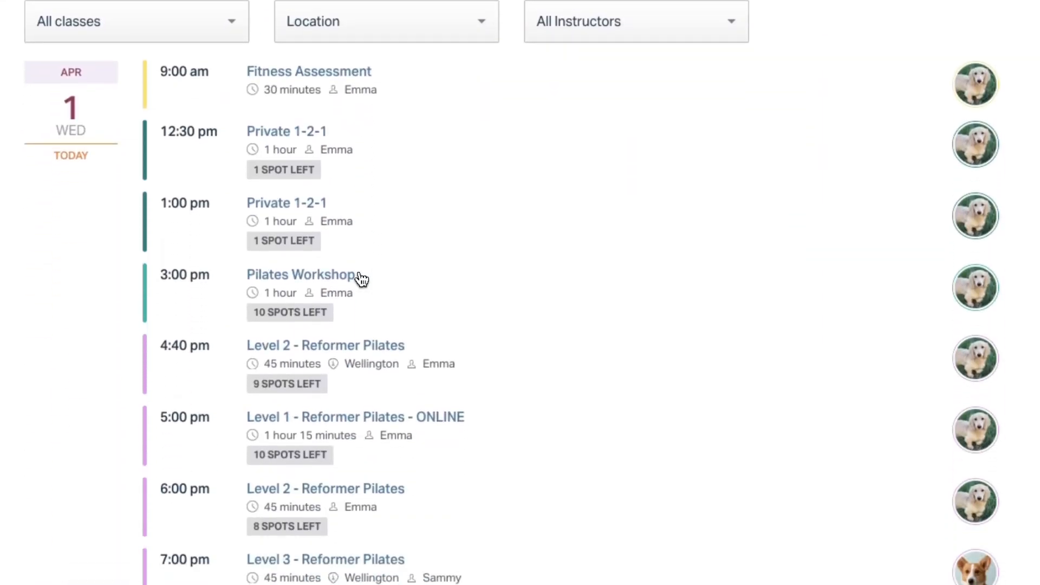
pyautogui.scroll(-1, 360, 278)
pyautogui.click(325, 261)
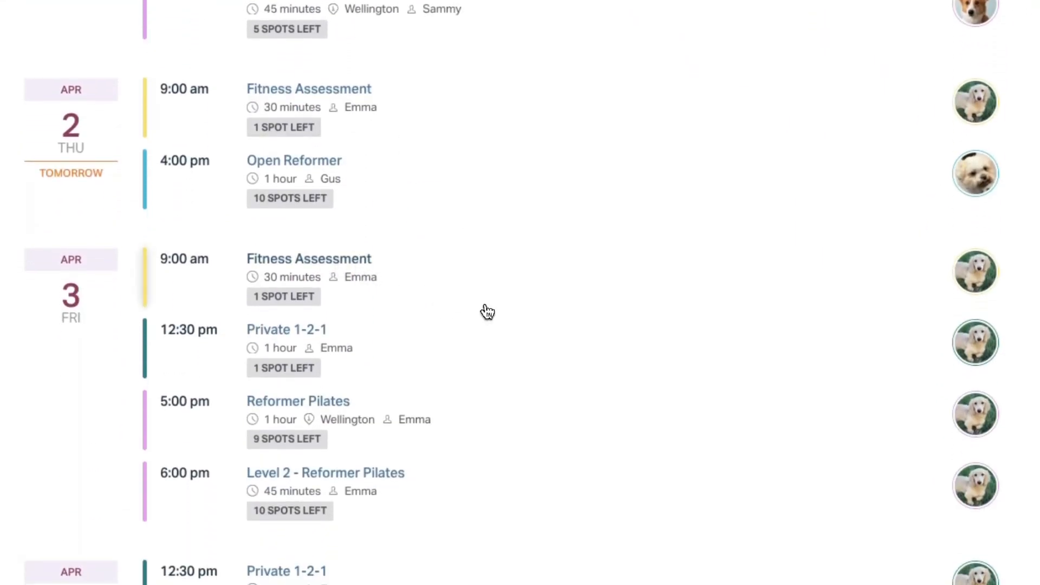
pyautogui.scroll(-1, 487, 308)
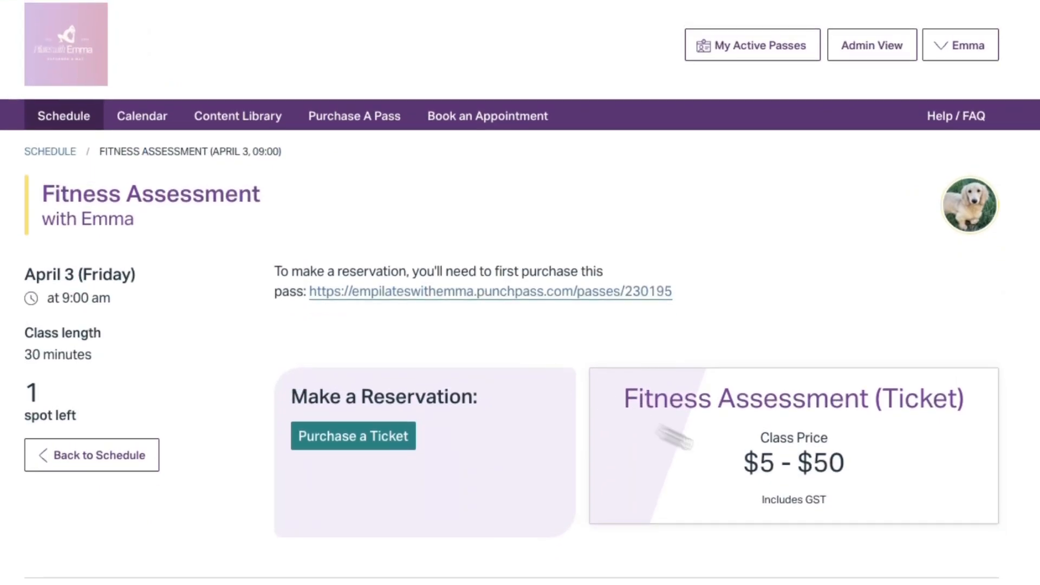
# Preview the Fitness Assessment ticket purchase with $40 as the price to pay, and close it without buying.
pyautogui.moveTo(859, 473); pyautogui.dragTo(718, 480)
pyautogui.click(403, 449)
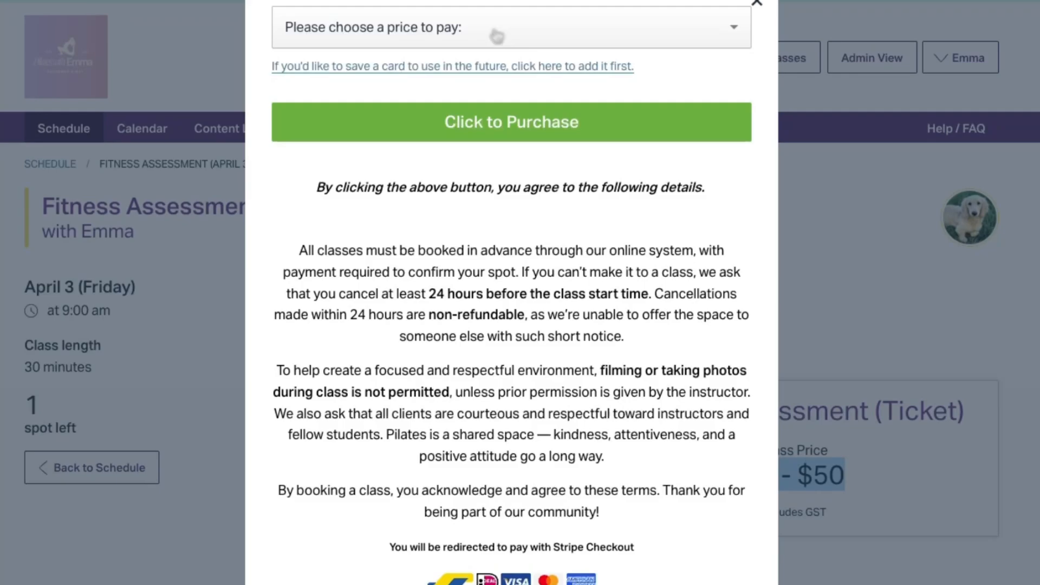
pyautogui.click(496, 33)
pyautogui.scroll(-6, 472, 119)
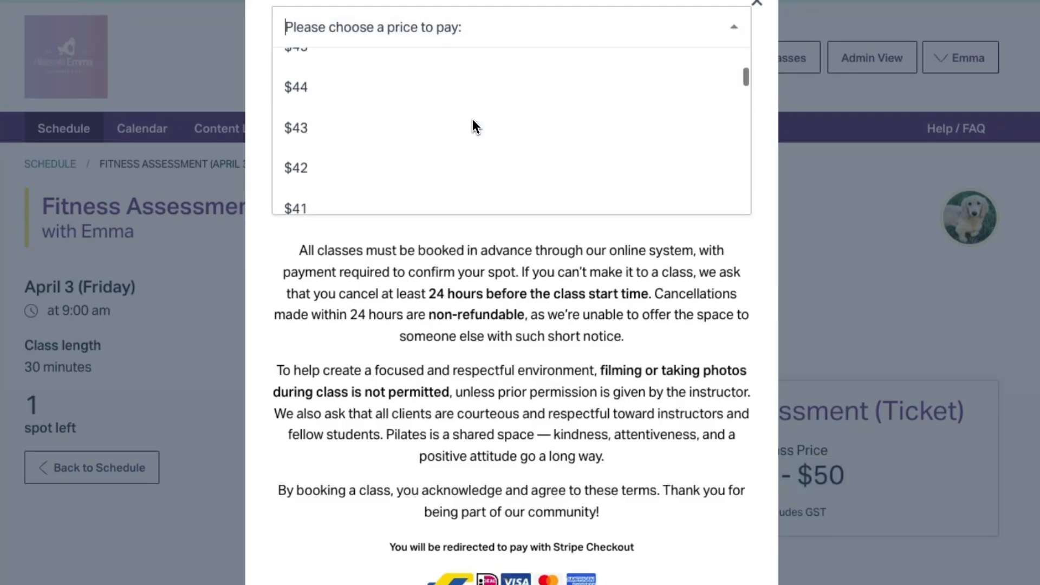
pyautogui.click(473, 120)
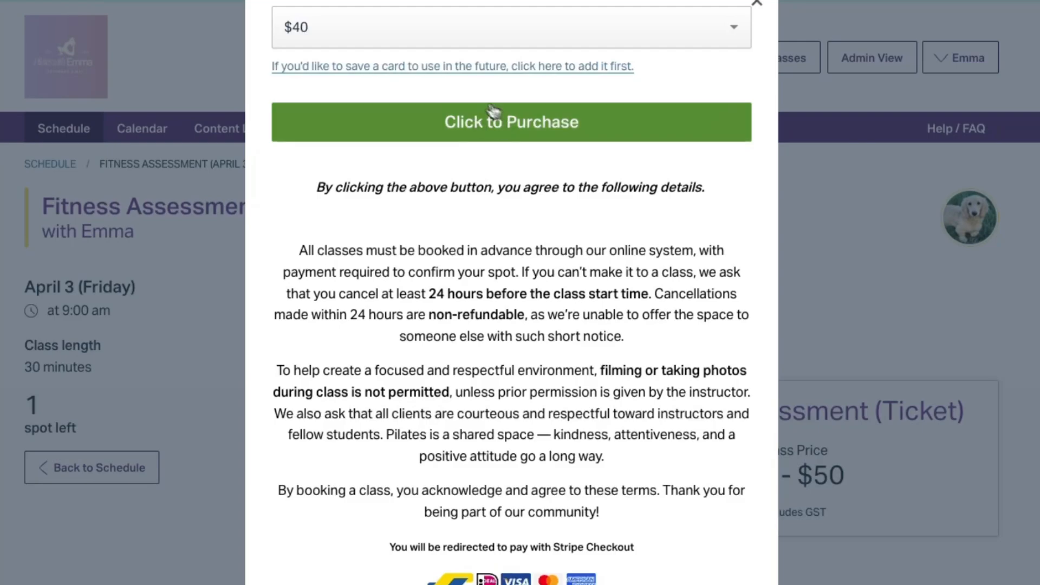
pyautogui.click(761, 5)
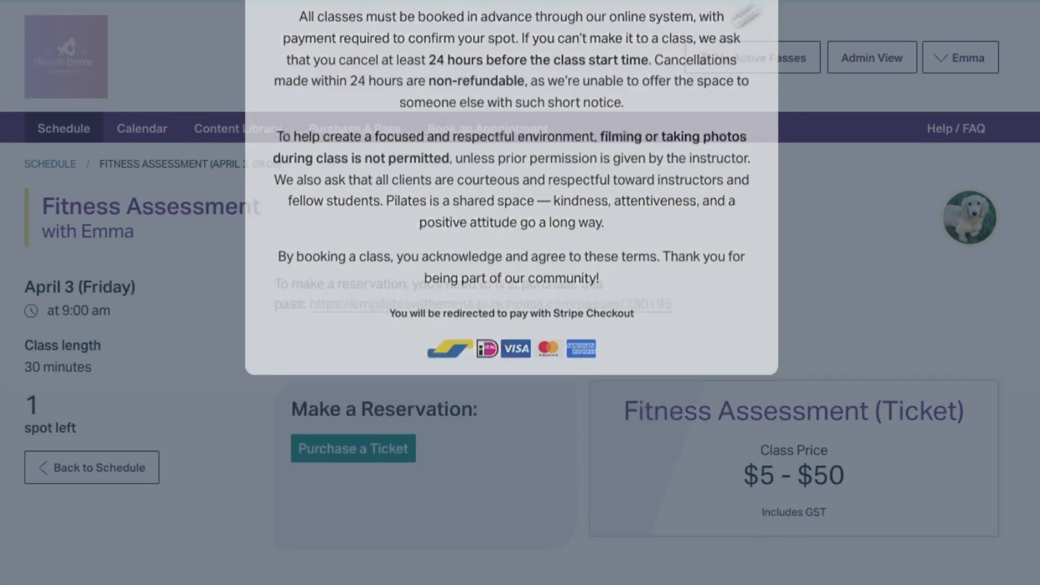